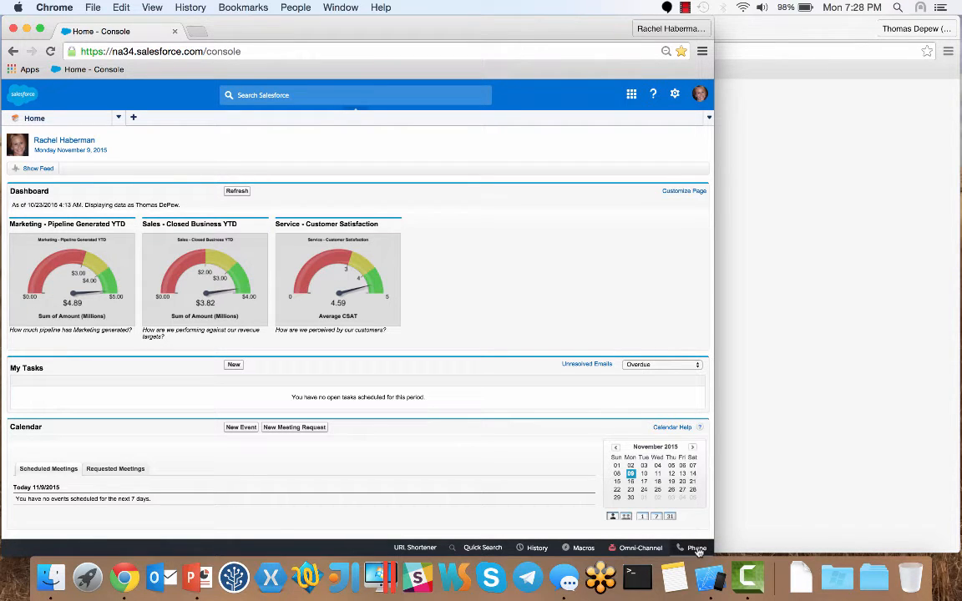
- Accept the incoming customer call from the footer softphone
click(698, 550)
click(670, 443)
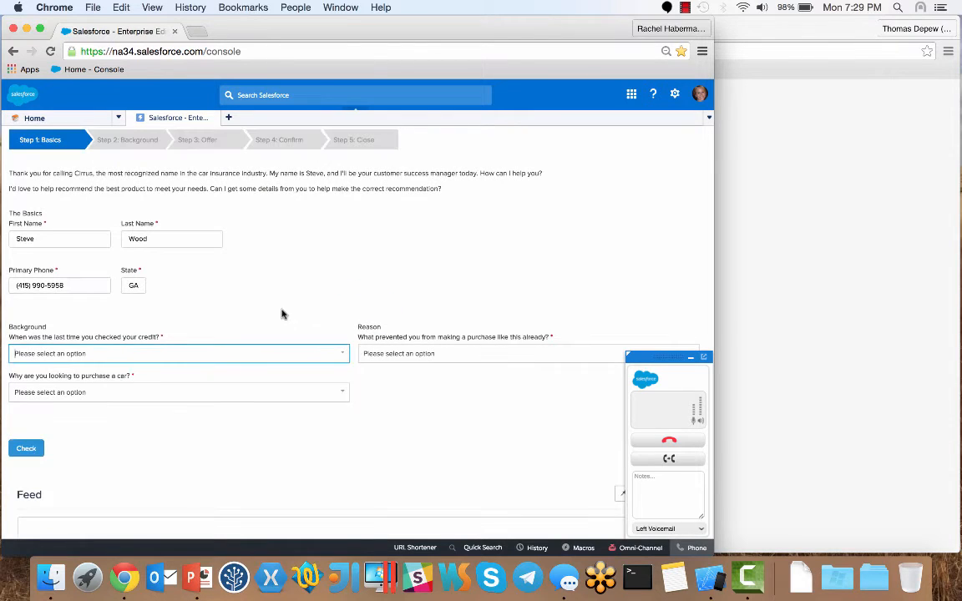
- Record last credit check 3 years ago, purchase reason New Job, and previous attempt Denied
click(305, 352)
click(322, 408)
click(337, 394)
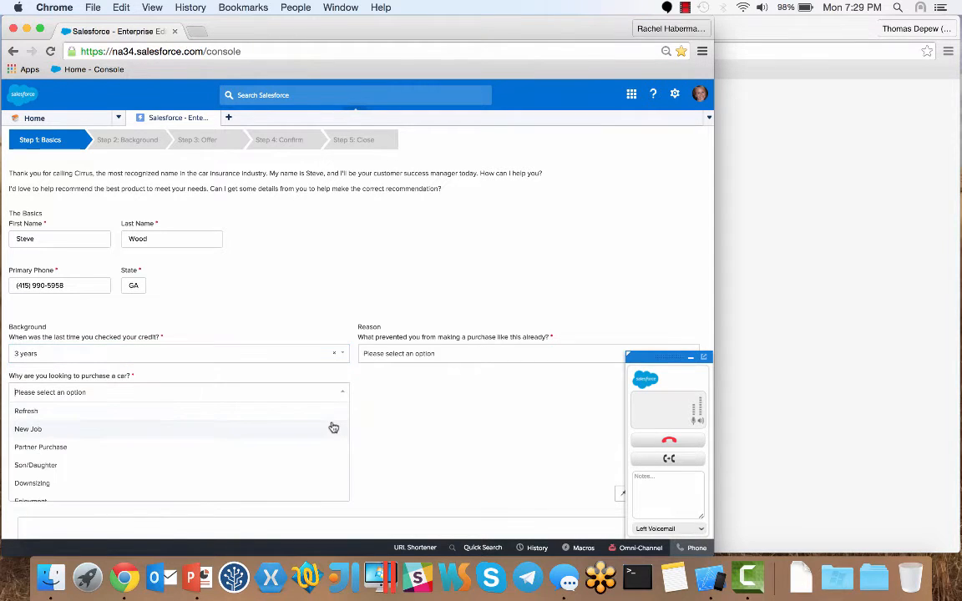
click(333, 427)
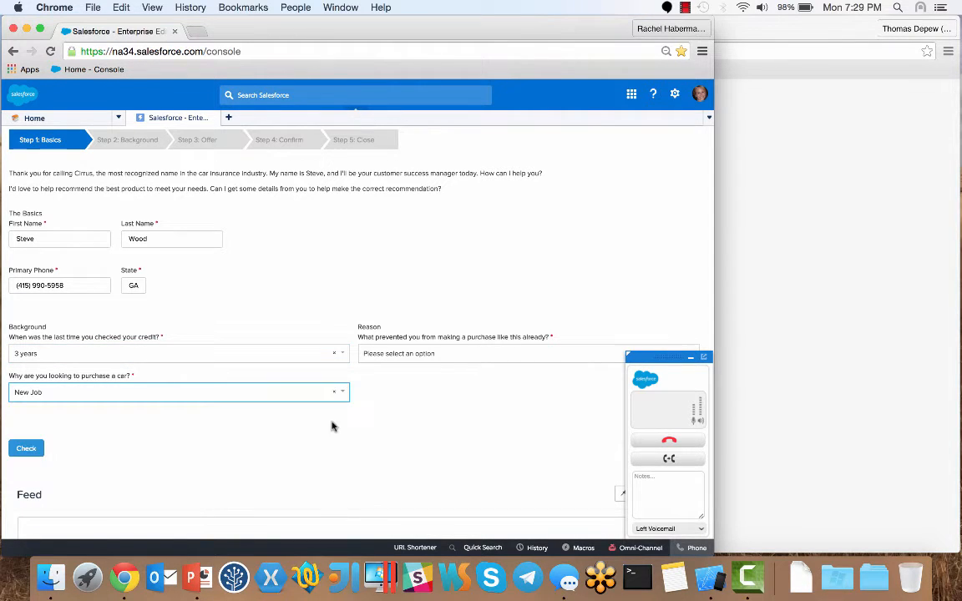
click(463, 359)
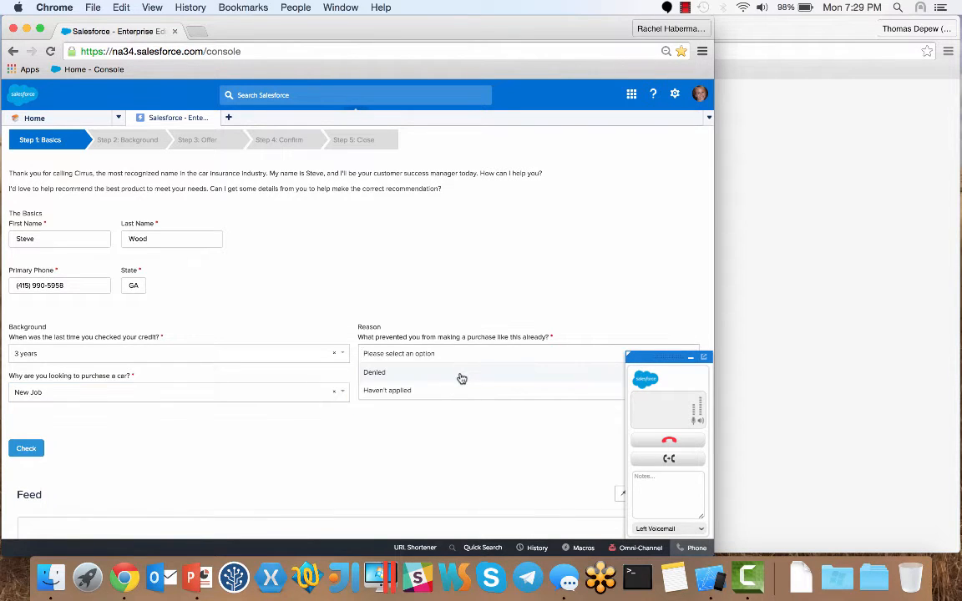
click(459, 377)
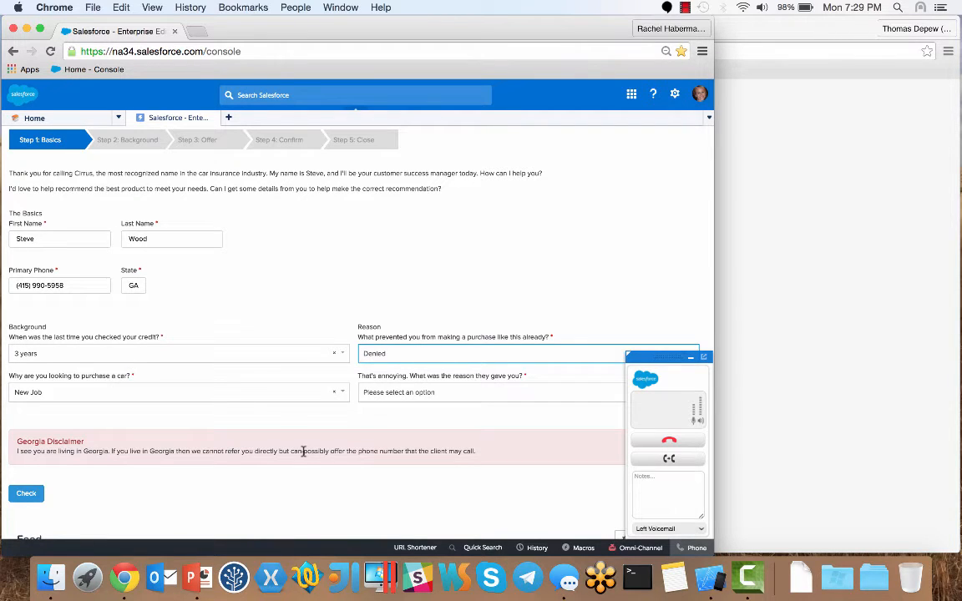
- Set what prevented purchase back to Denied after briefly trying Haven't applied
click(408, 355)
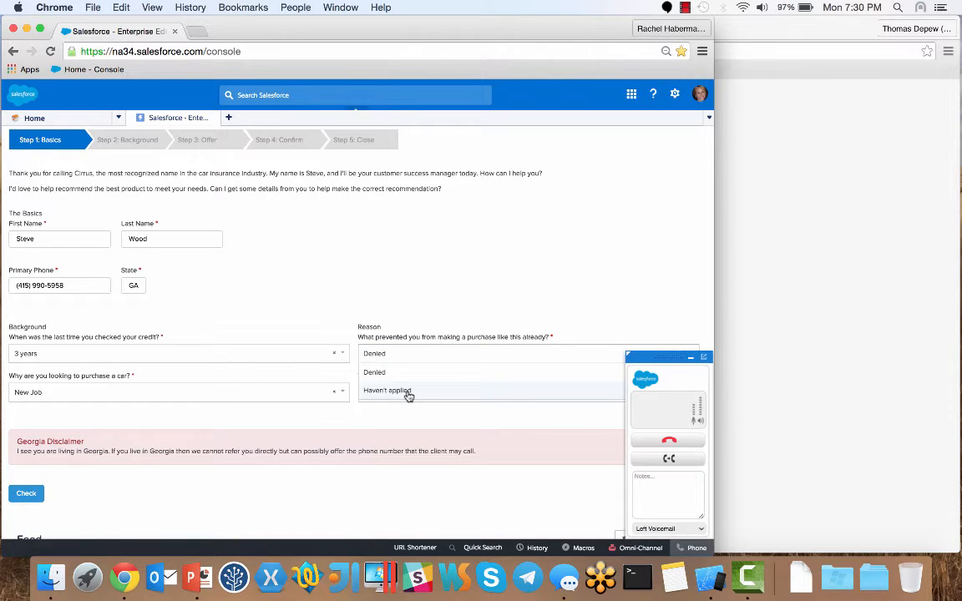
click(408, 392)
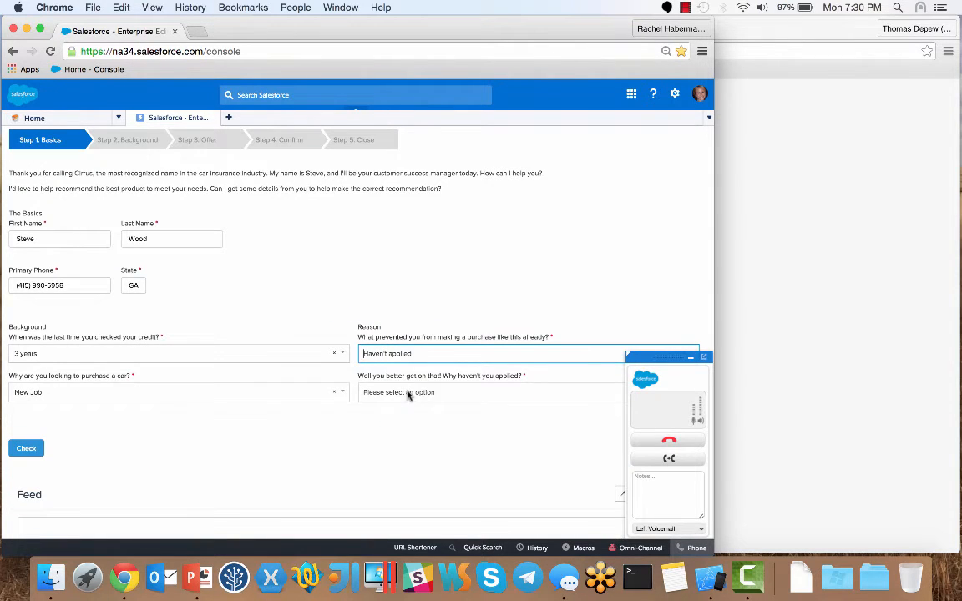
click(415, 354)
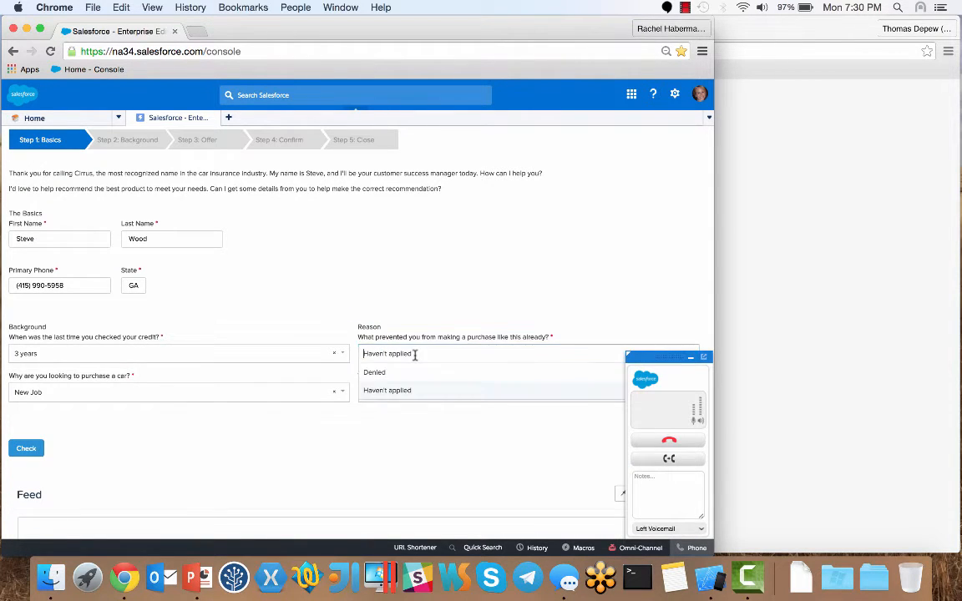
click(416, 374)
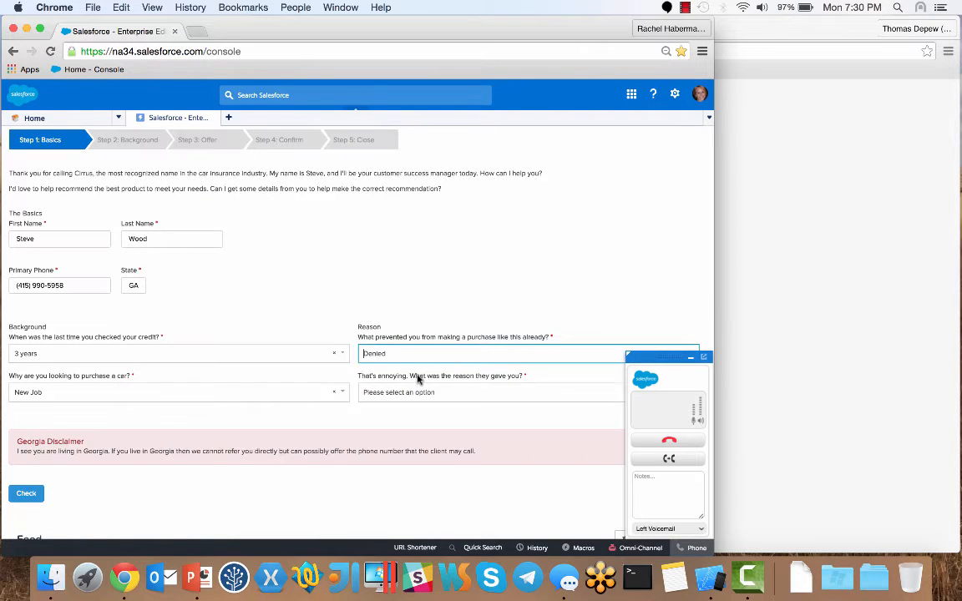
- Change the state from GA to CA and pick Low credit score as the denial reason
click(133, 288)
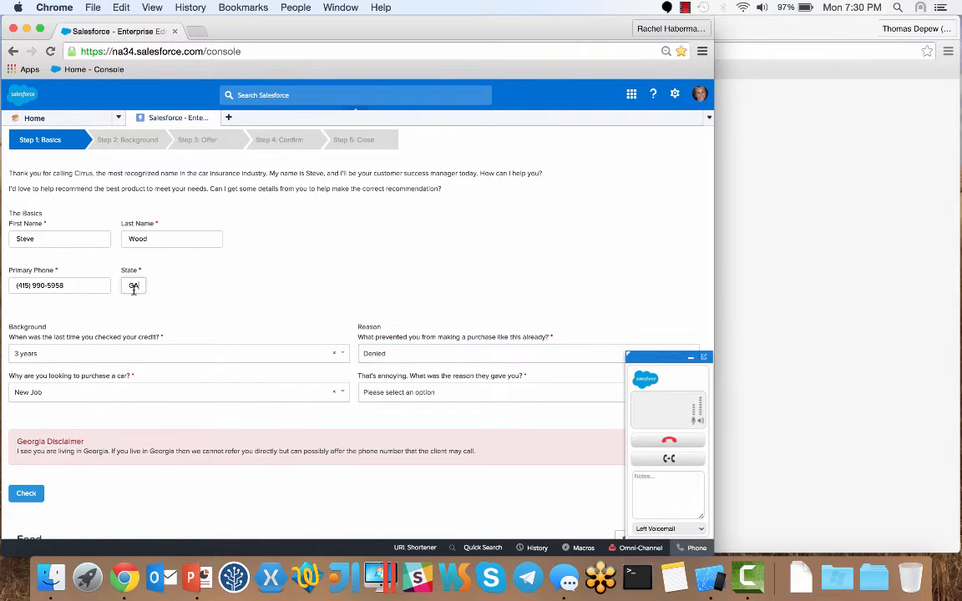
key(BackSpace)
text(C)
key(Tab)
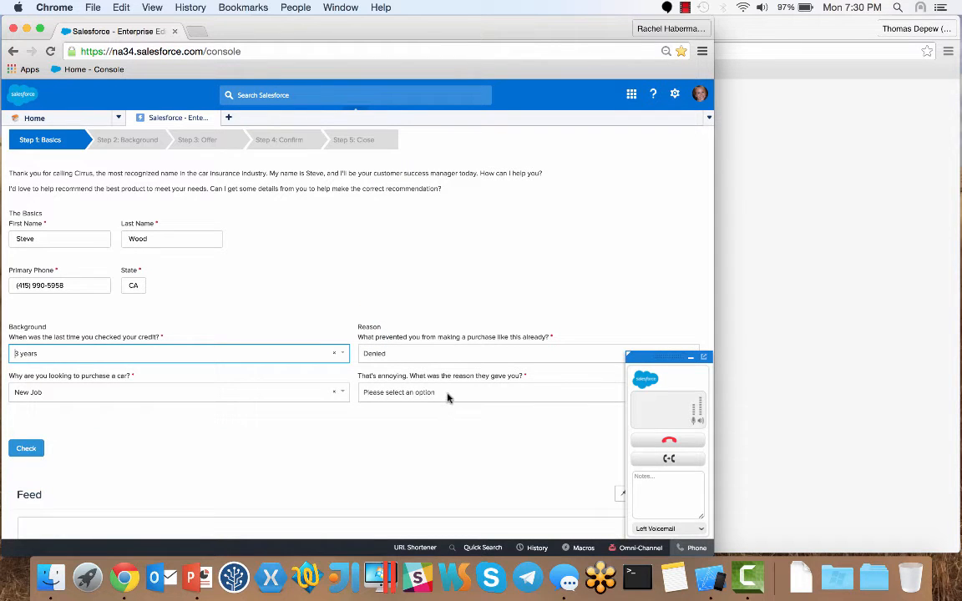
click(447, 396)
click(389, 427)
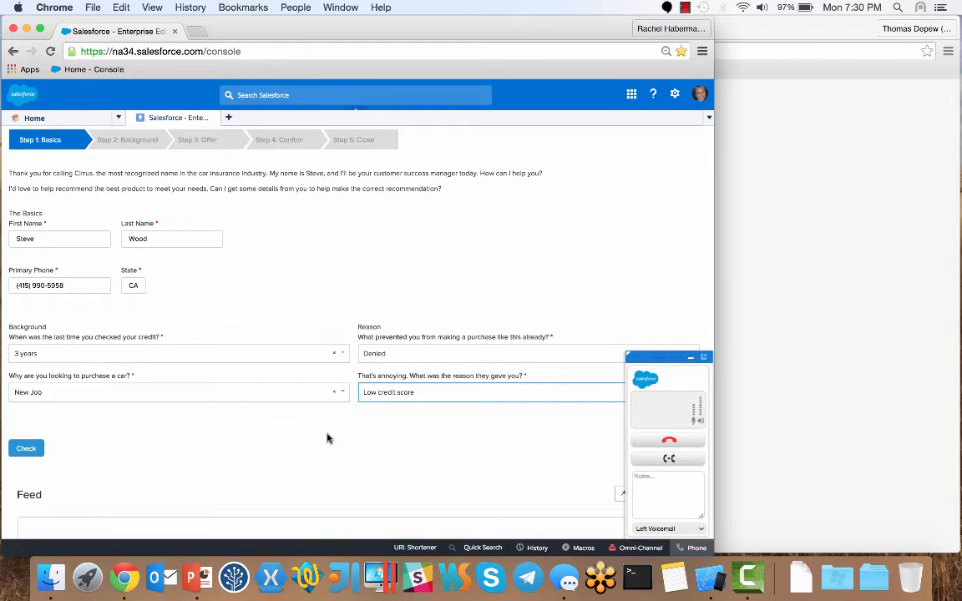
- Submit Step 1, review the client's account and new opportunity, then return to the script
click(26, 449)
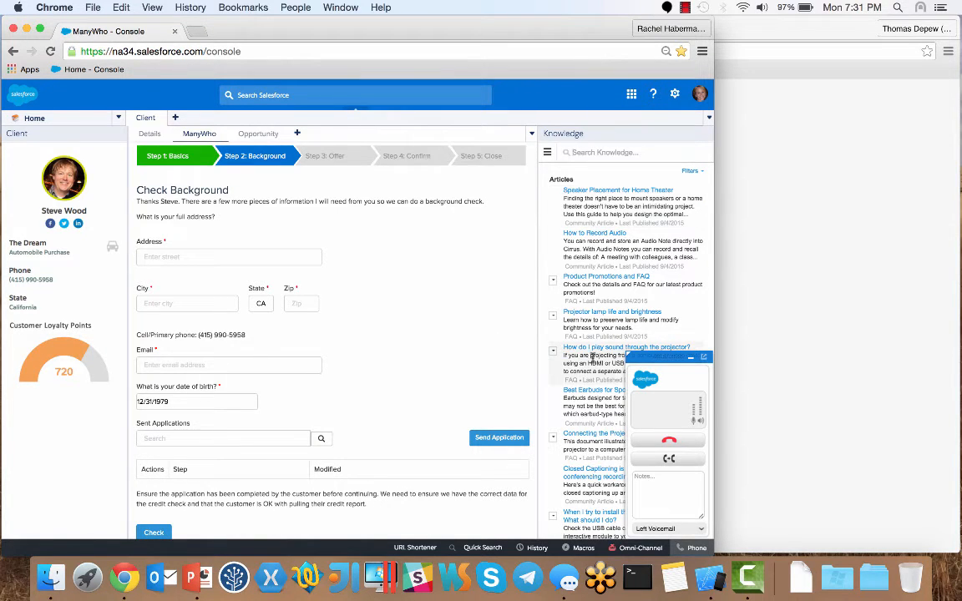
mouse_move(591, 357)
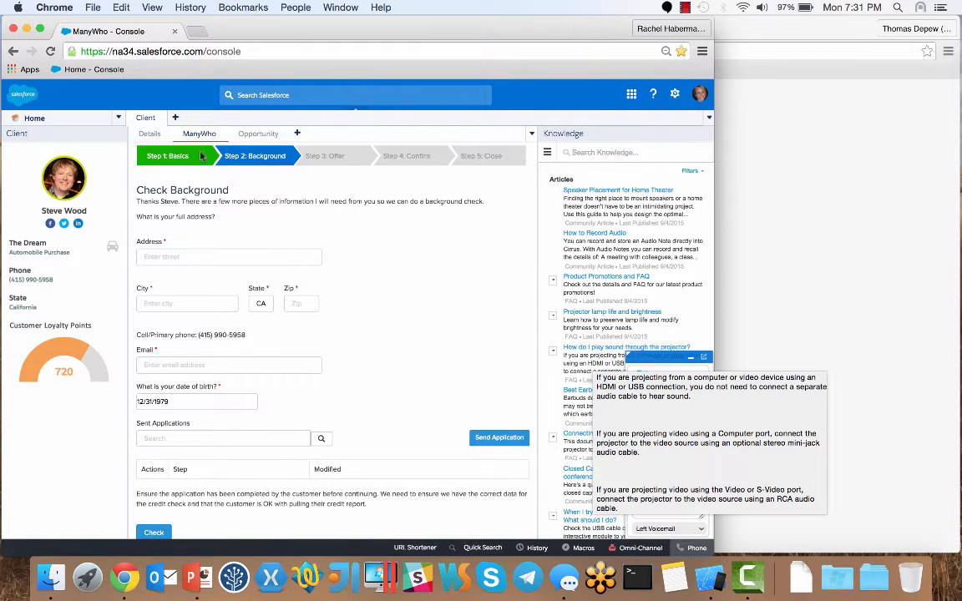
click(149, 134)
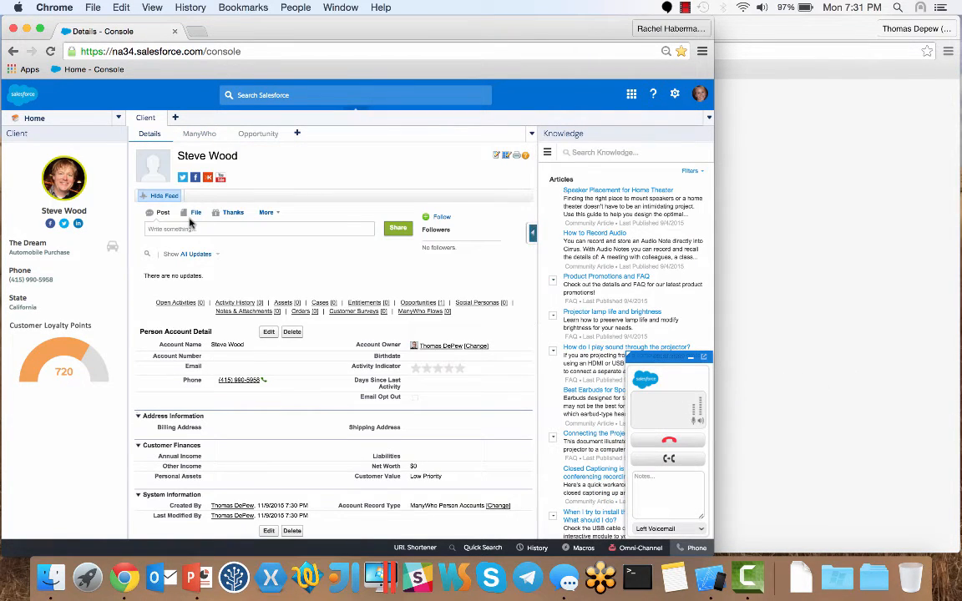
click(259, 142)
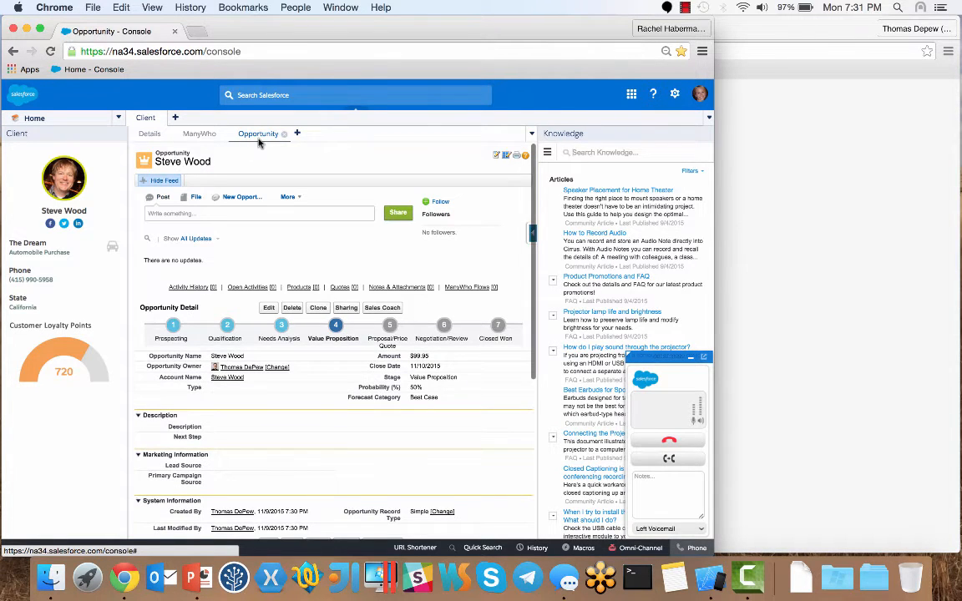
click(197, 139)
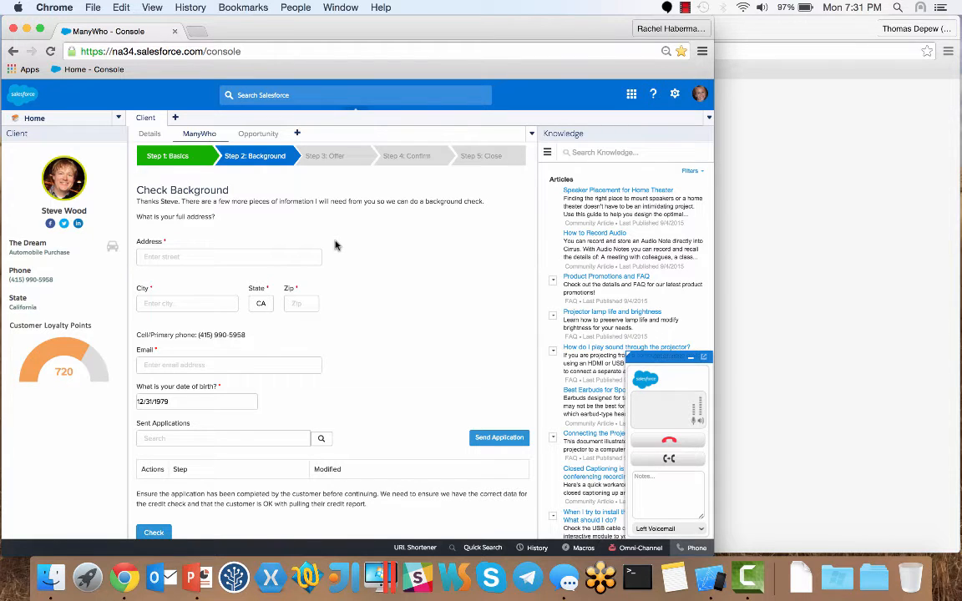
scroll(335, 244, down, 5)
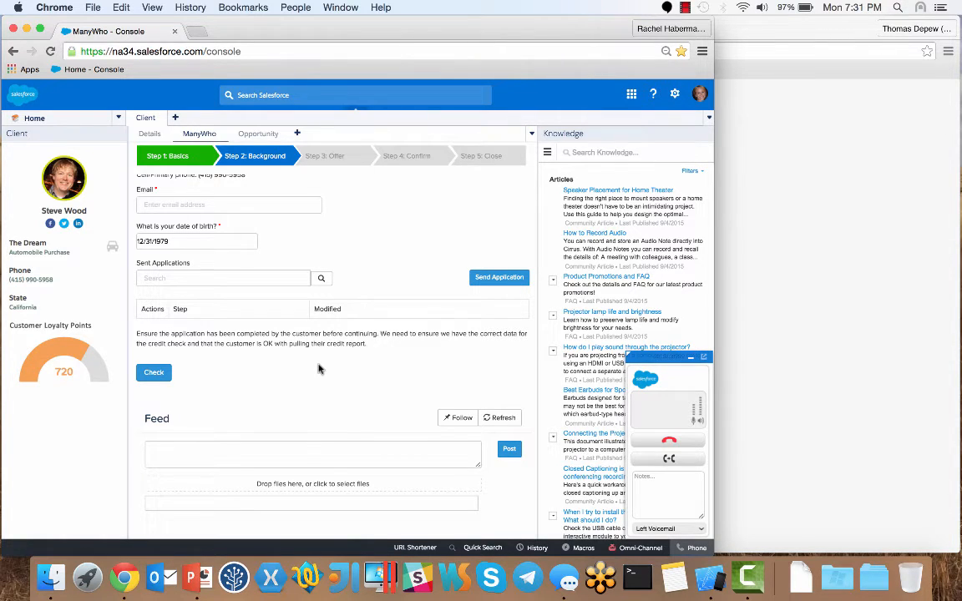
click(306, 450)
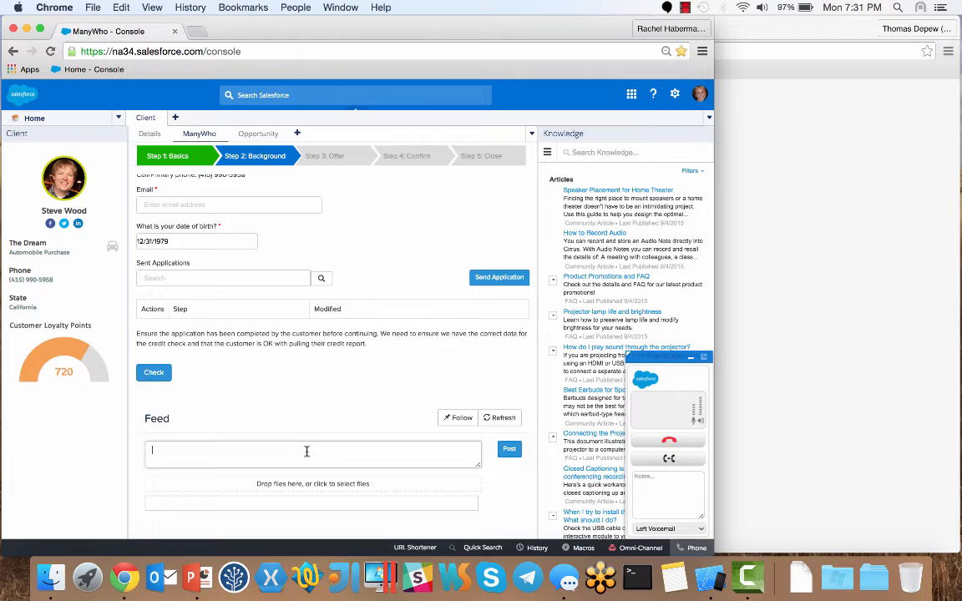
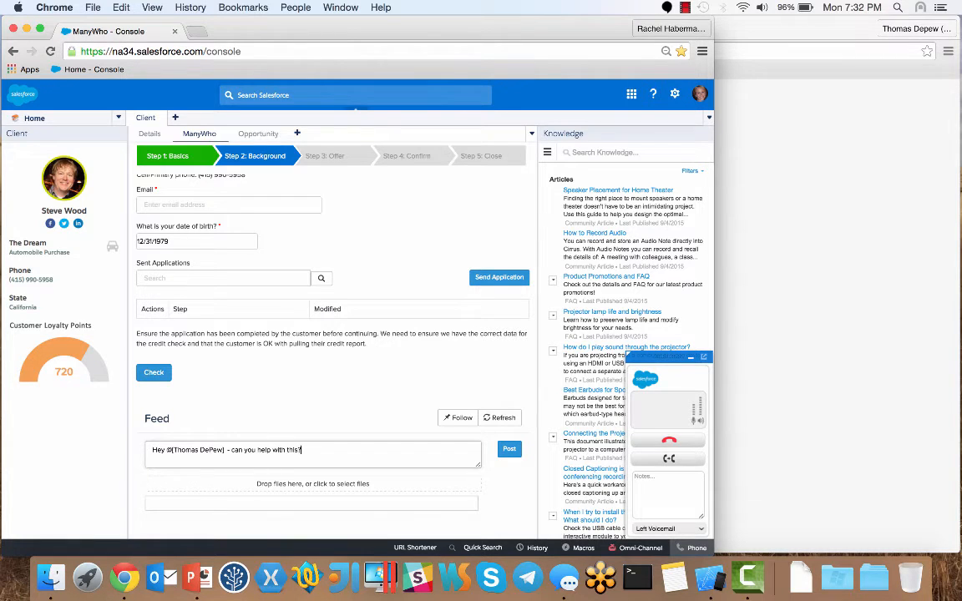
click(508, 451)
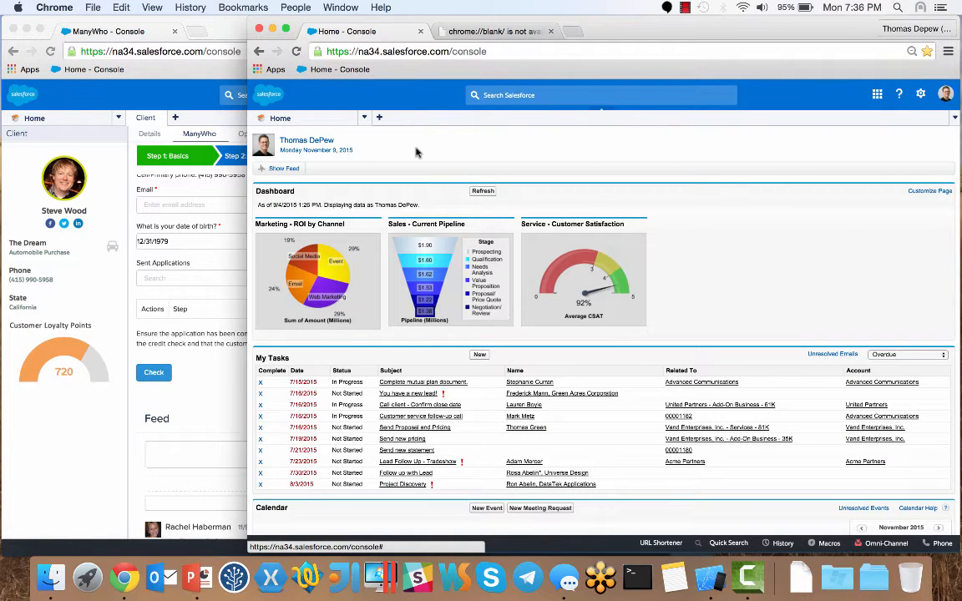
- As the manager, open the customer's flow record from the All ManyWho Flows list
click(287, 171)
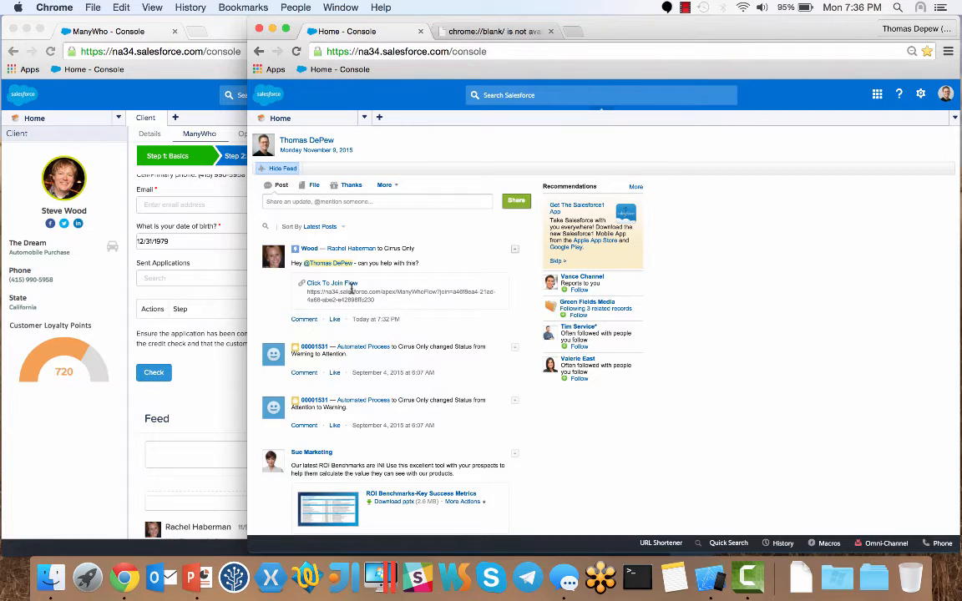
click(364, 119)
click(349, 250)
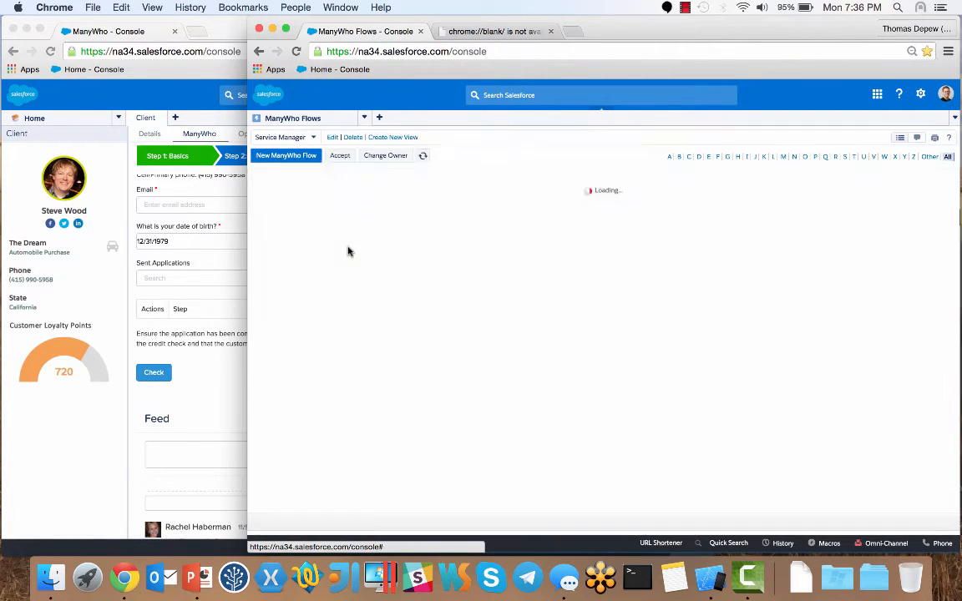
click(313, 137)
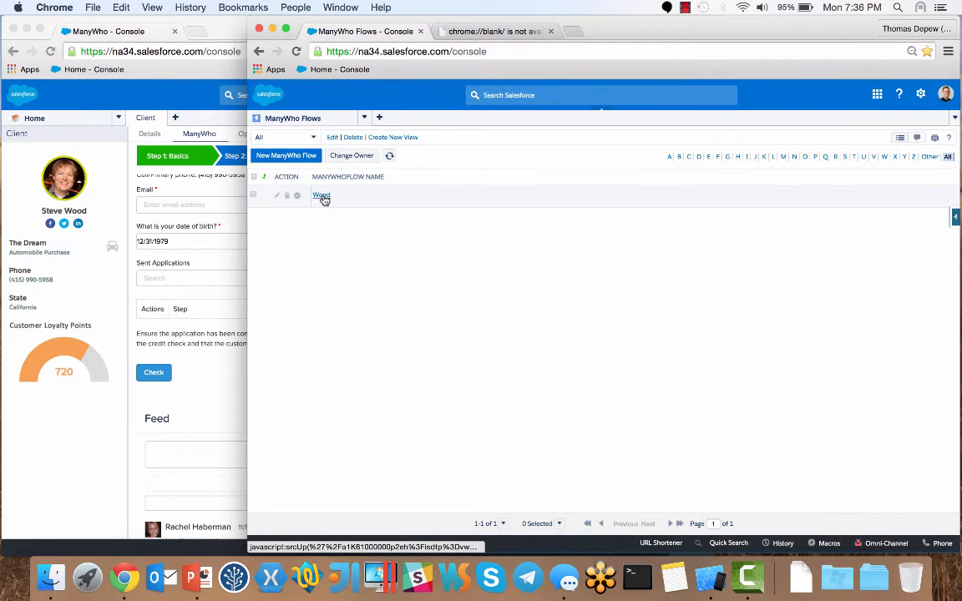
click(323, 197)
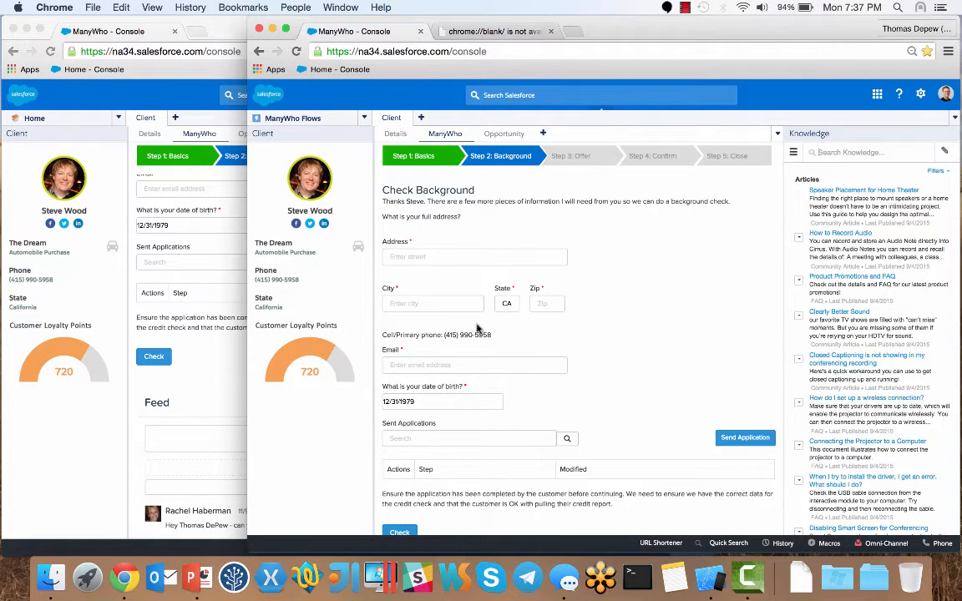
- Post the reply 'No problem - looking now' under the feed help request
scroll(476, 331, down, 5)
scroll(214, 363, down, 2)
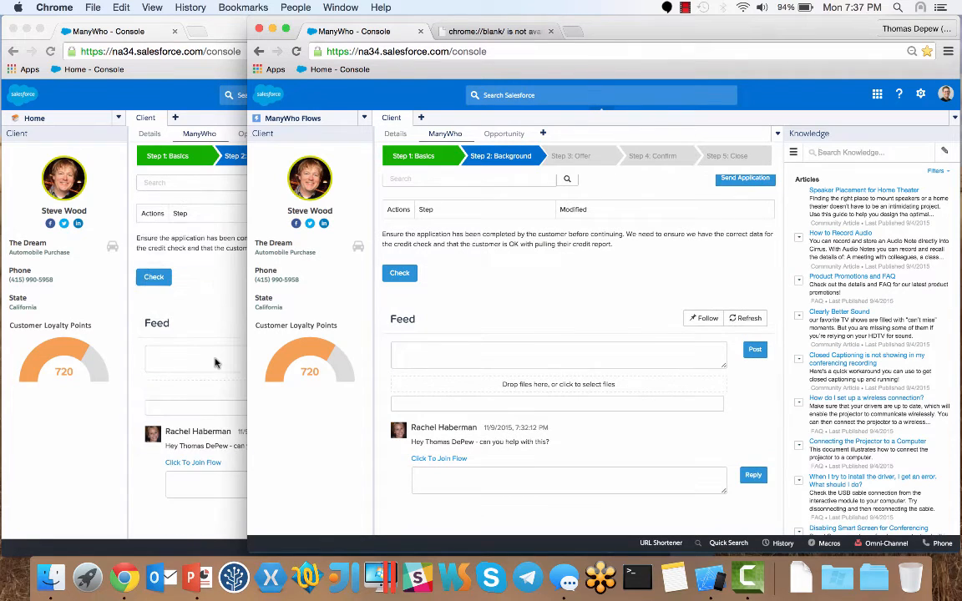
click(428, 474)
text(No problem - looking now)
click(751, 476)
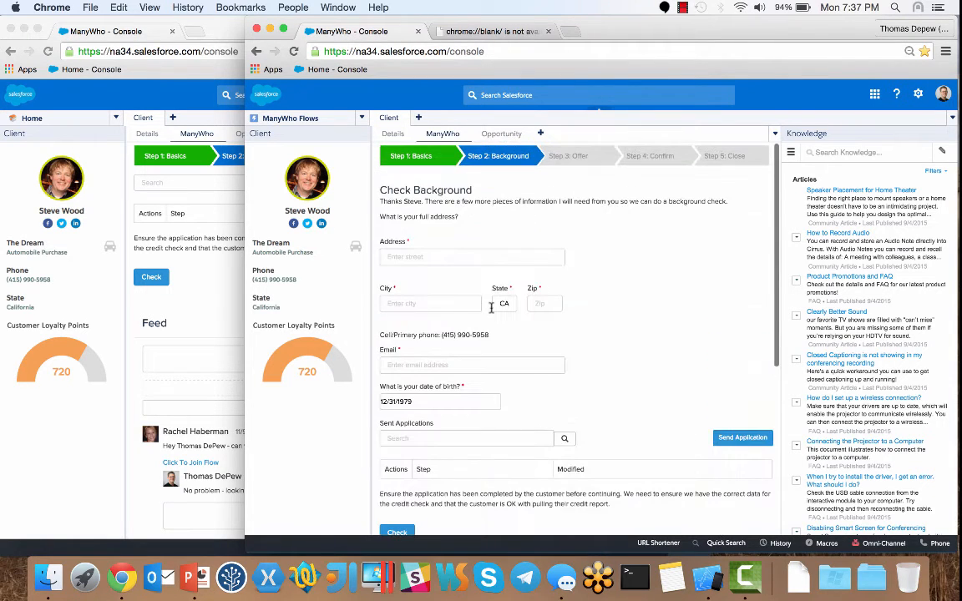
click(428, 257)
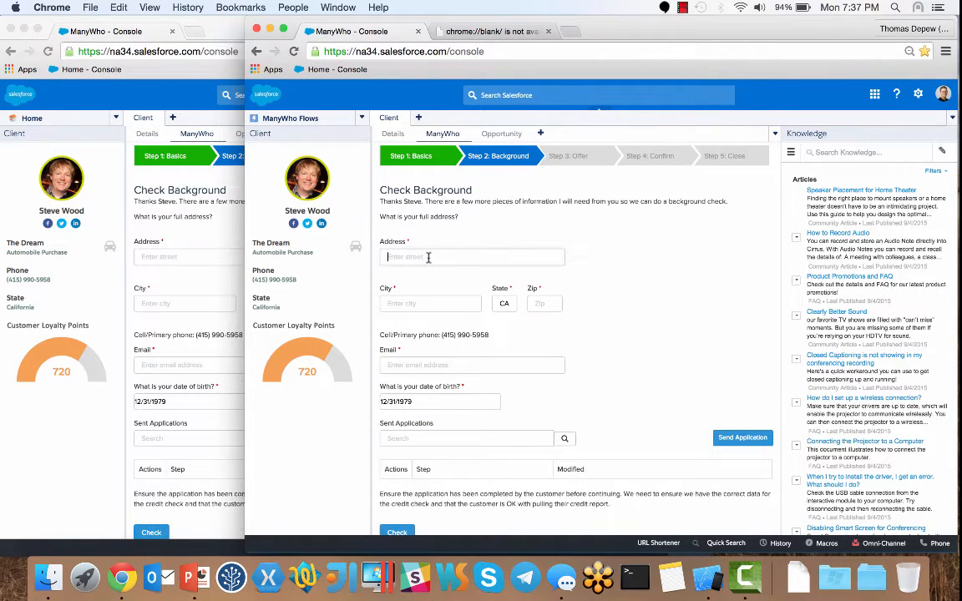
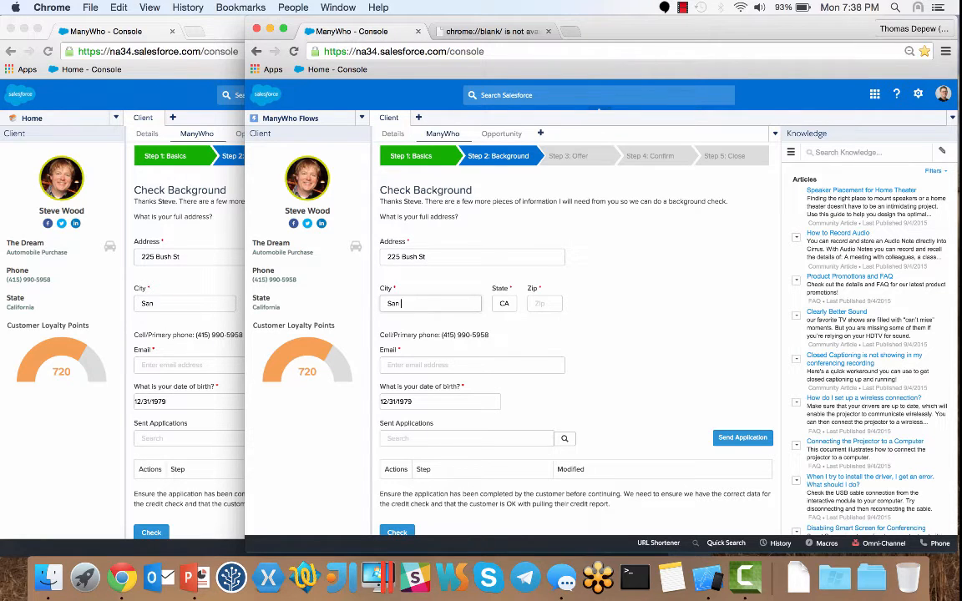
key(Tab)
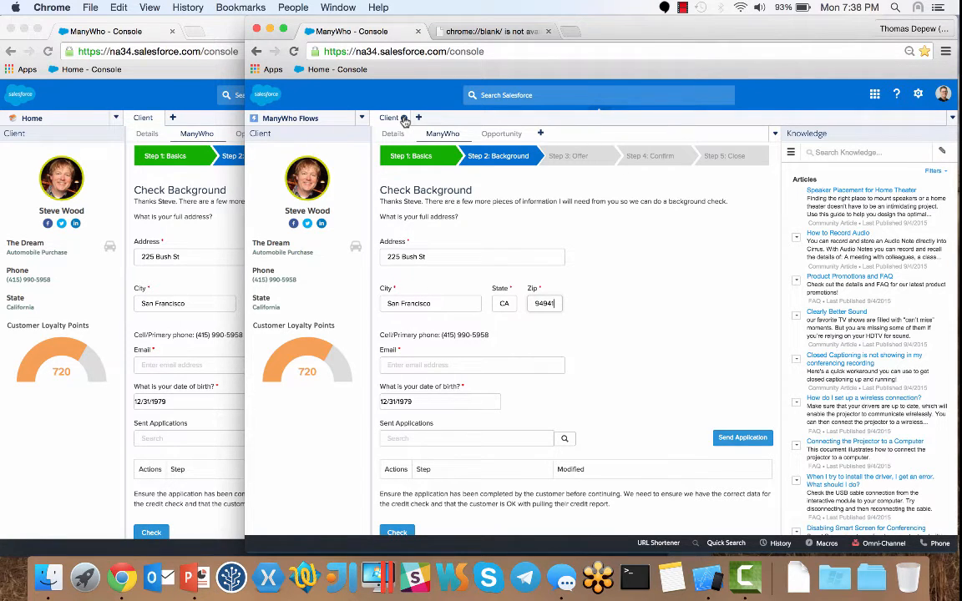
- Enter the customer's e-mail address in the other console window's form
click(404, 120)
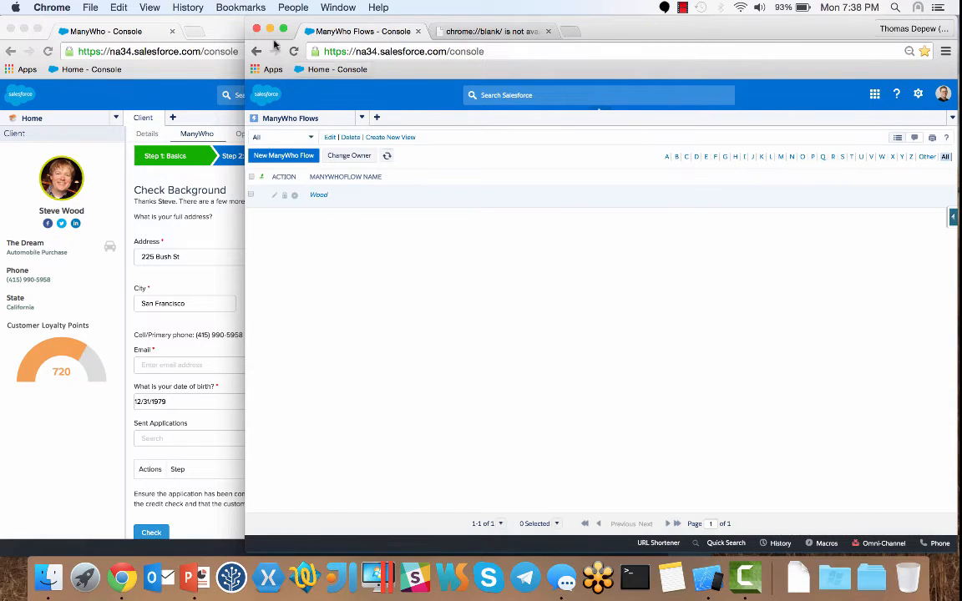
click(205, 28)
click(248, 364)
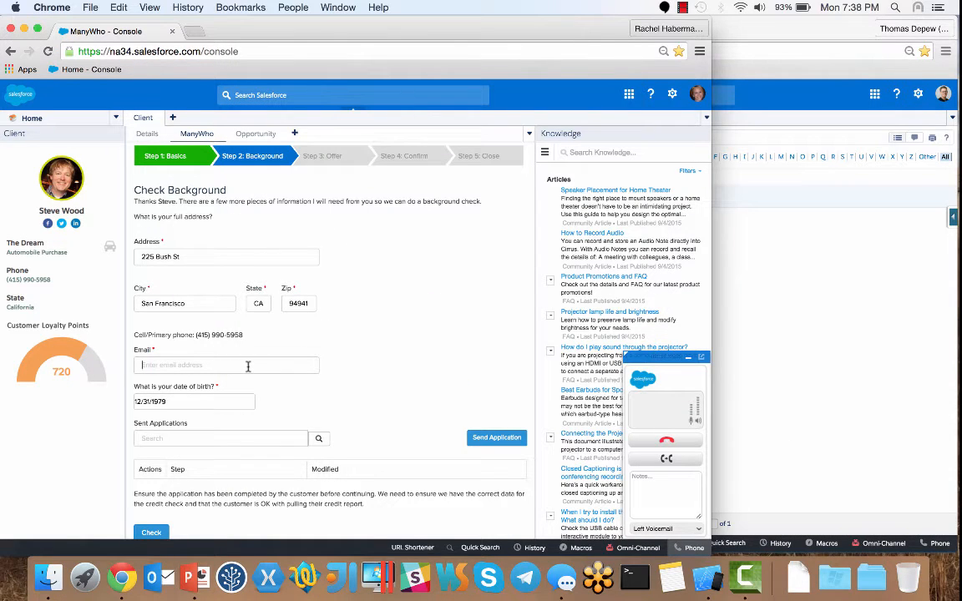
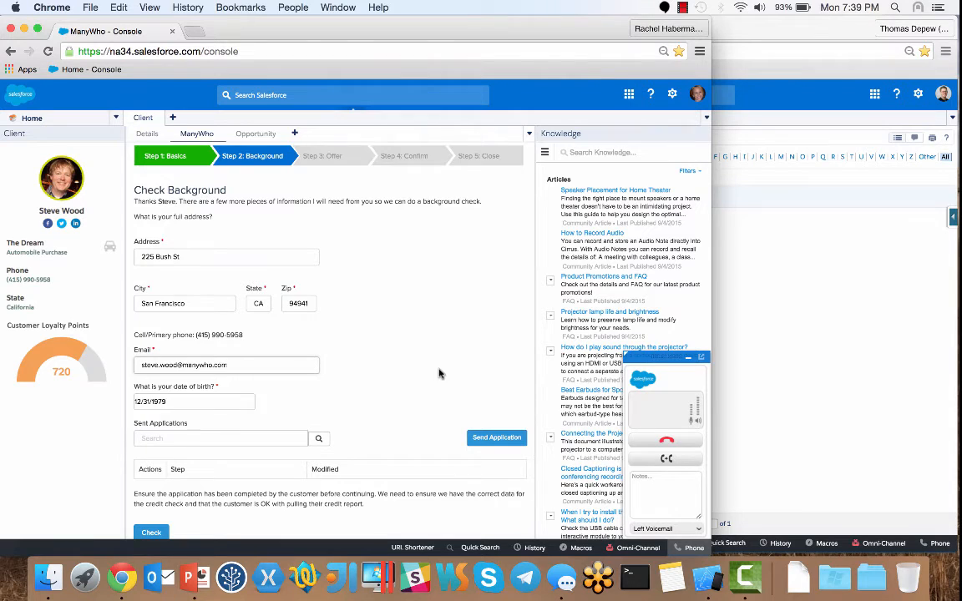
scroll(440, 375, down, 3)
scroll(440, 374, down, 1)
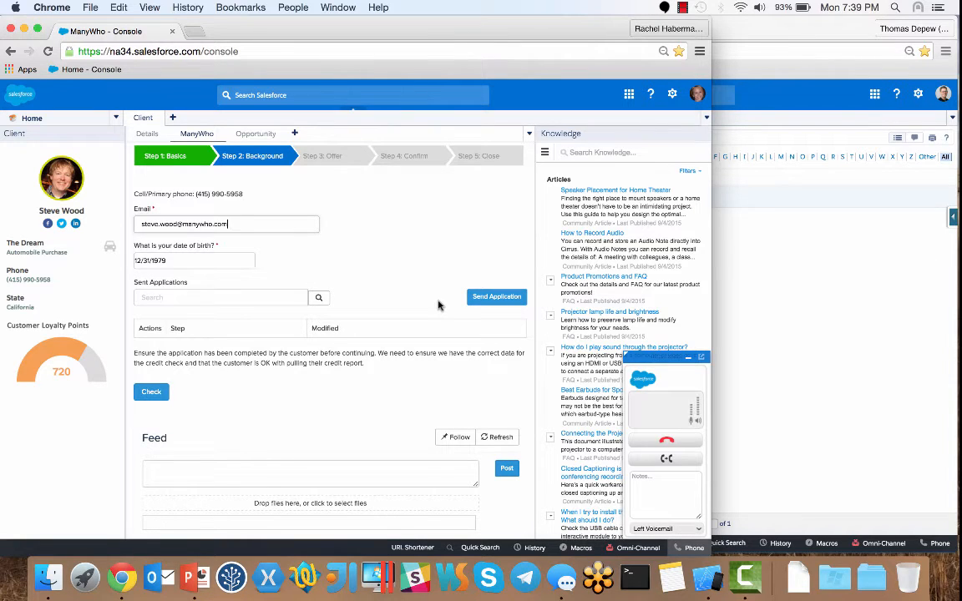
- Send the application to the customer and open the resulting SMS in Messages
click(496, 303)
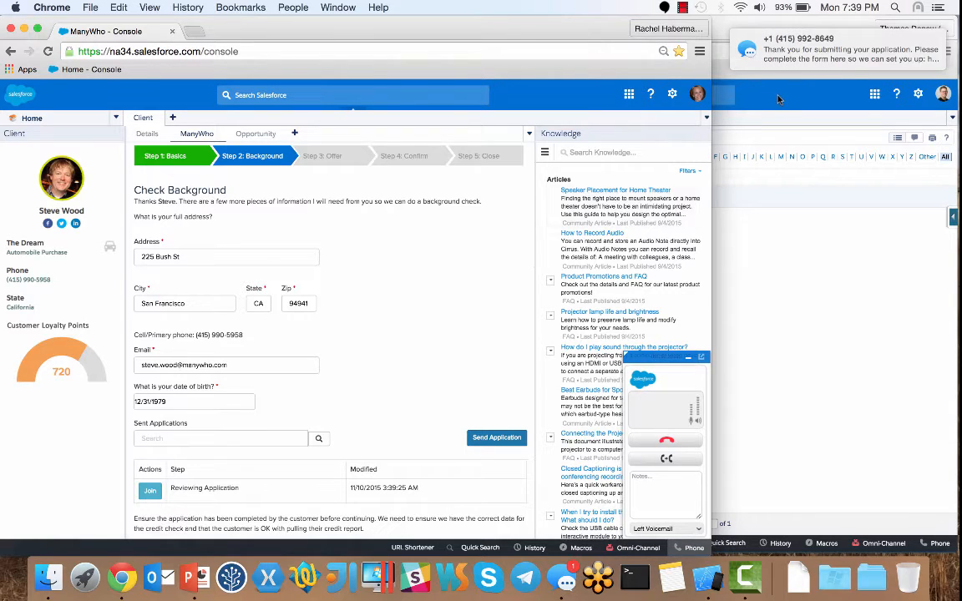
mouse_move(834, 59)
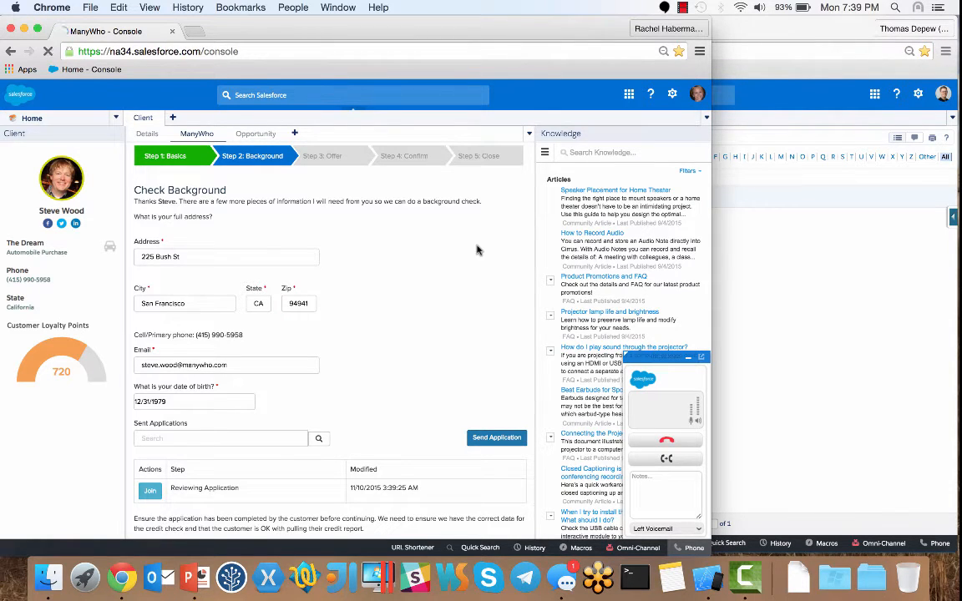
click(496, 436)
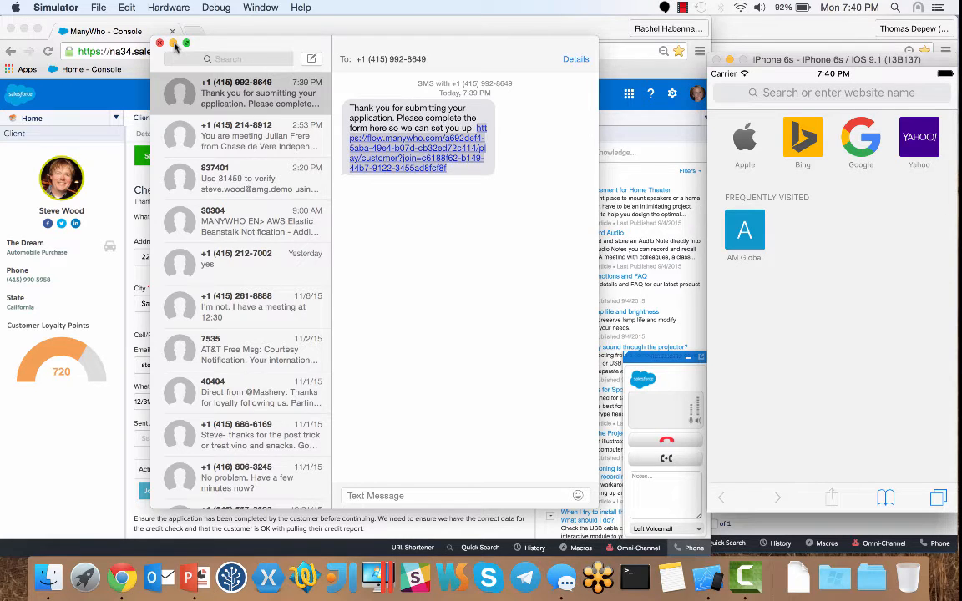
- Load the pasted application link in Safari and scroll through the prefilled Customer Application
click(173, 43)
click(802, 93)
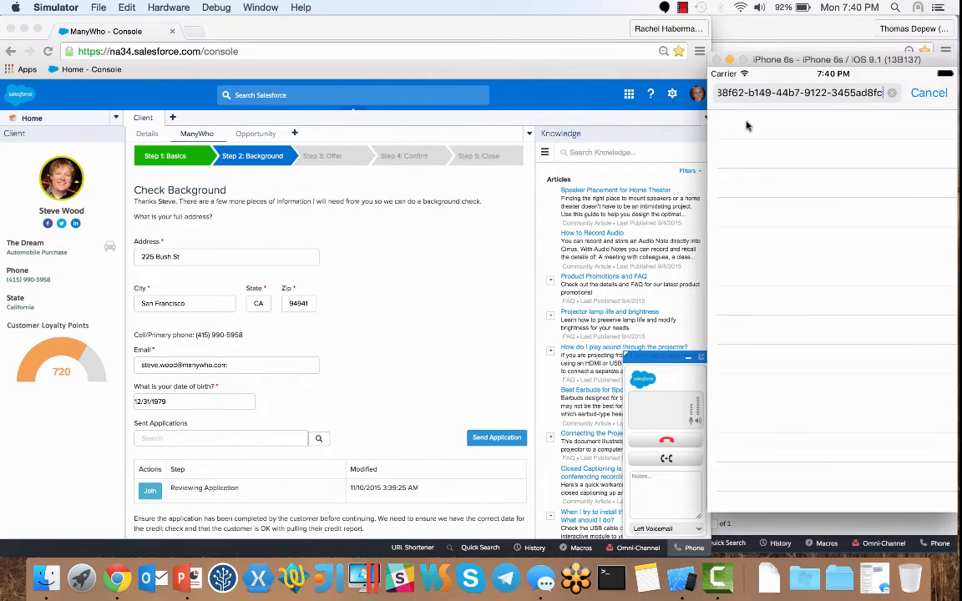
key(Return)
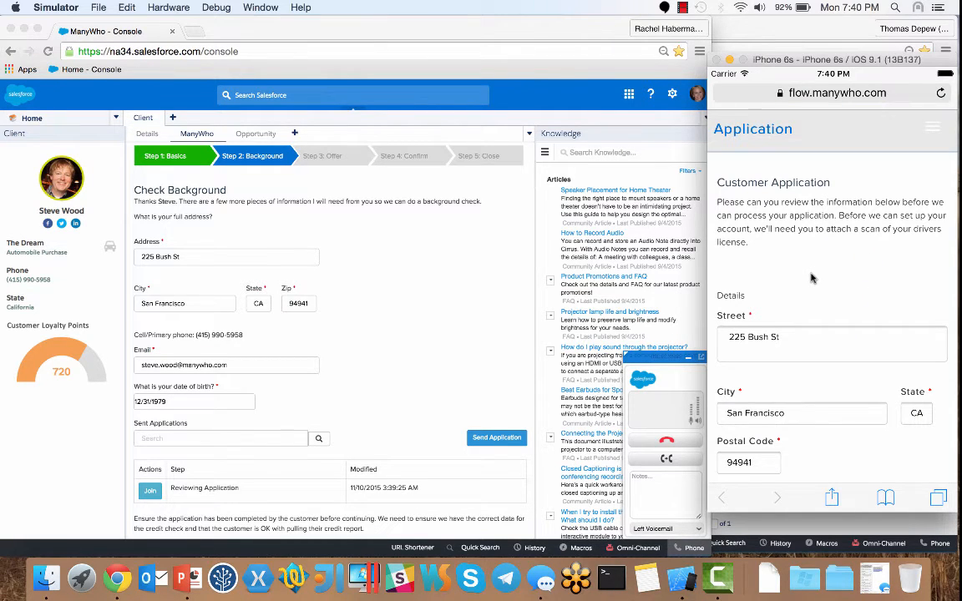
scroll(810, 278, down, 3)
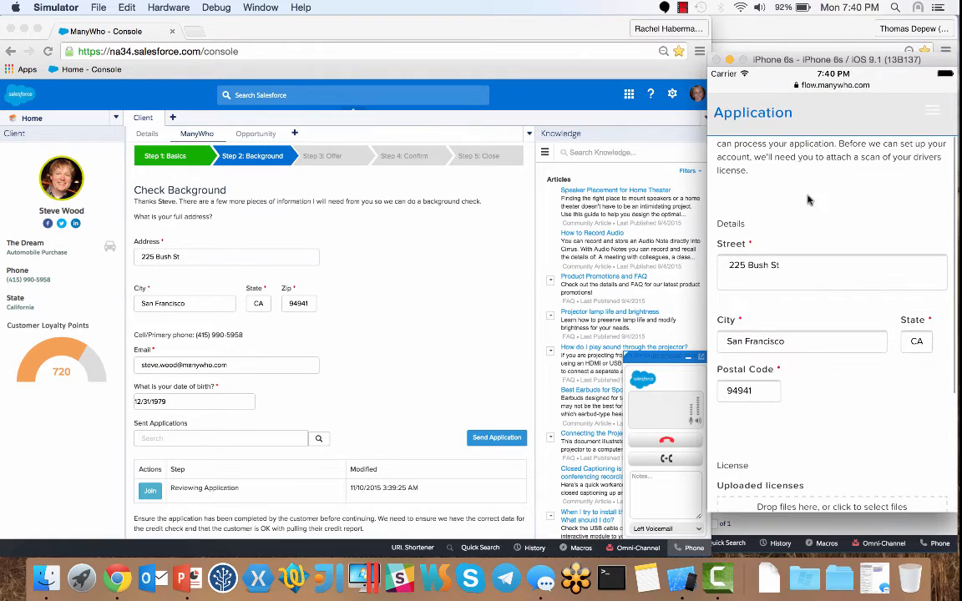
drag(800, 315, 799, 242)
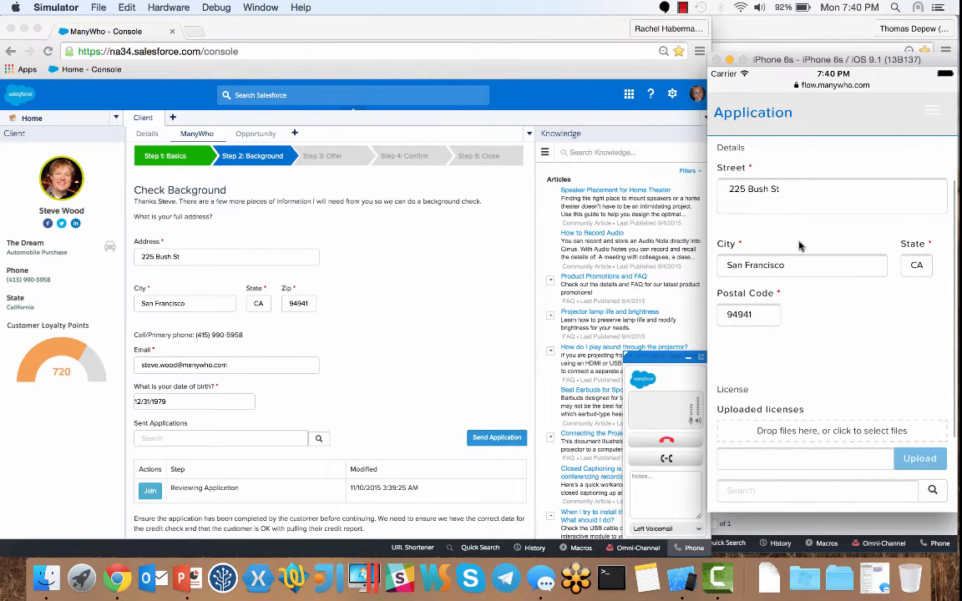
drag(809, 332, 801, 380)
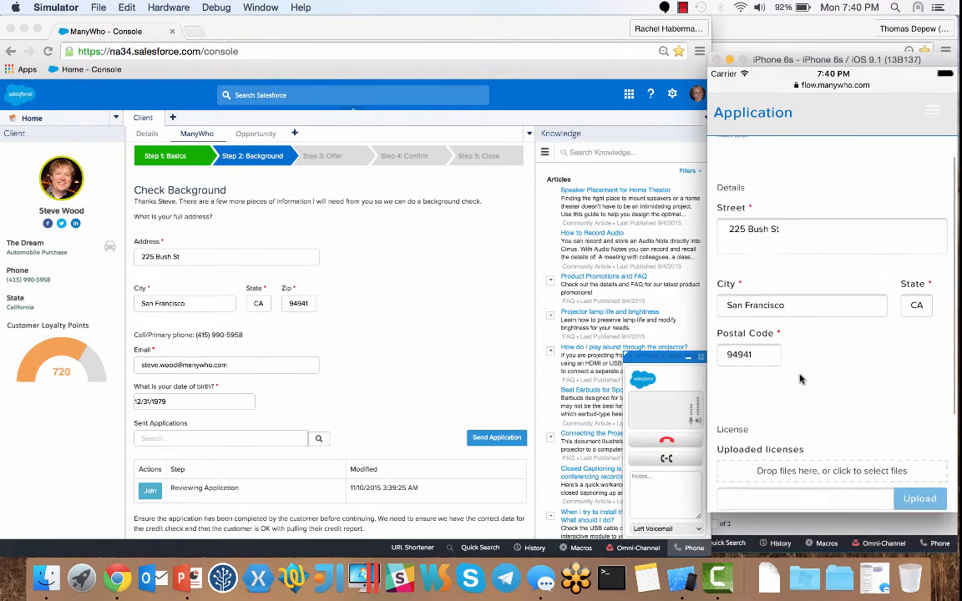
drag(799, 343, 812, 210)
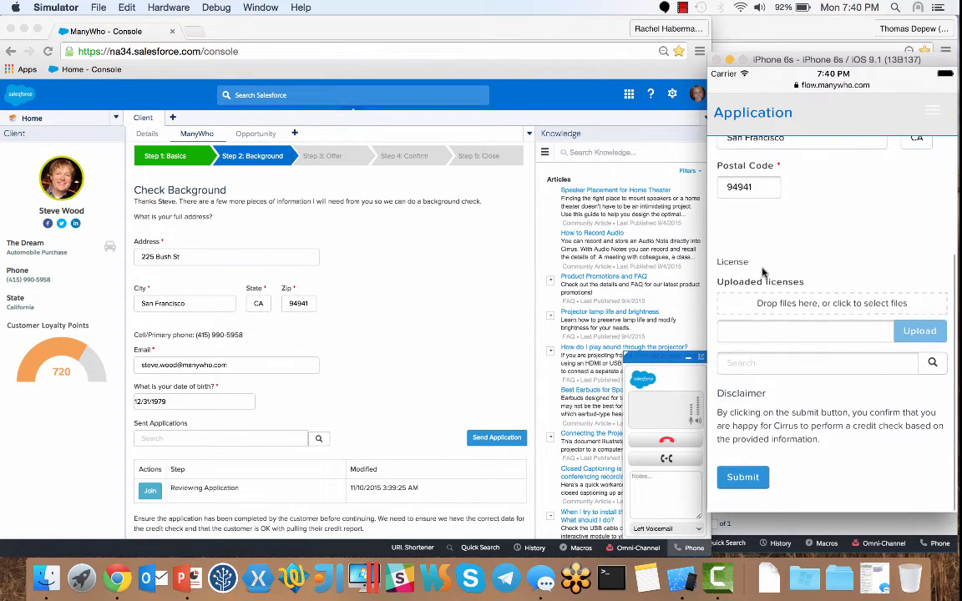
- Upload the first Point Reyes photo from Photo Library > Moments as the licence scan, image.jpeg
click(829, 305)
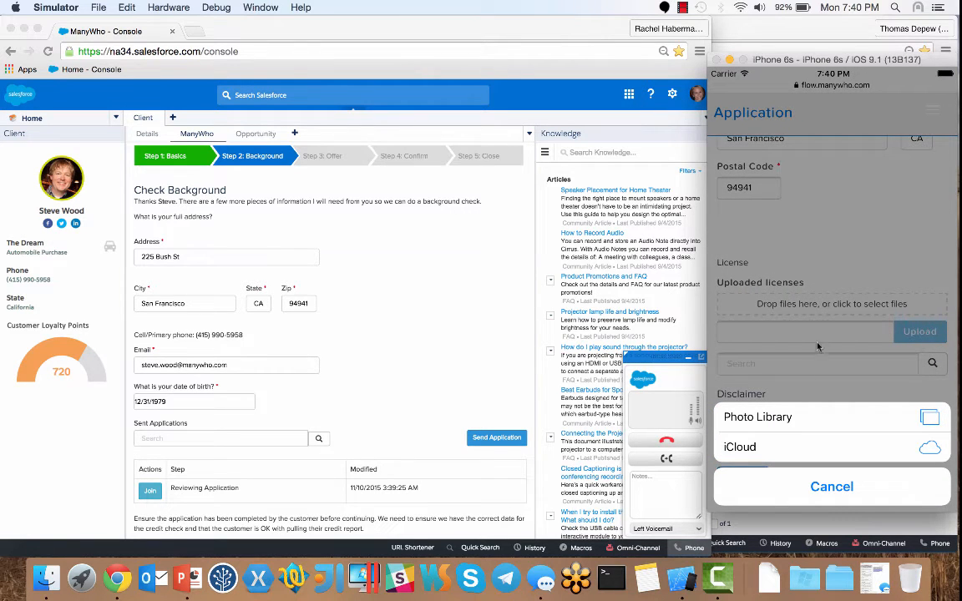
click(790, 420)
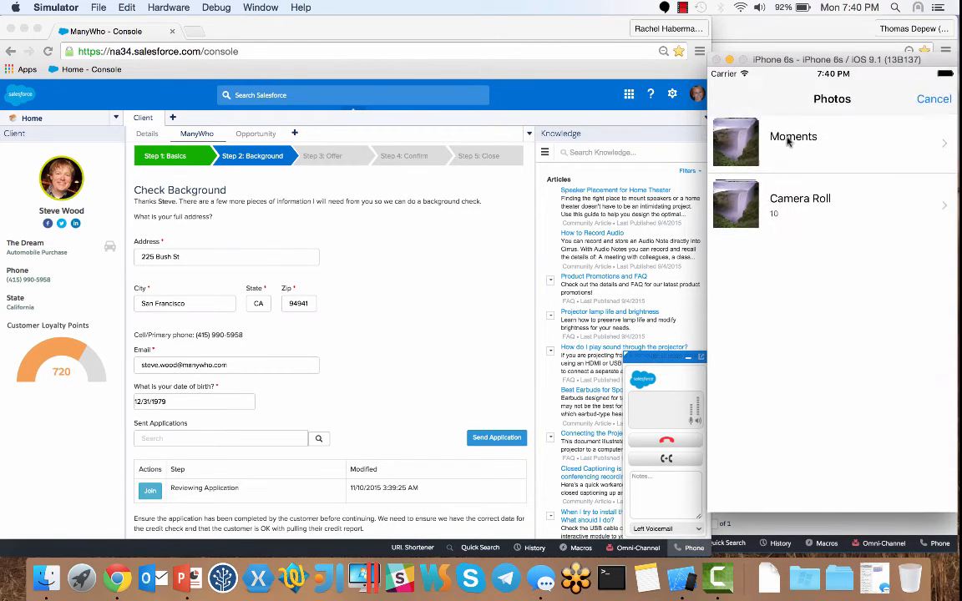
click(788, 138)
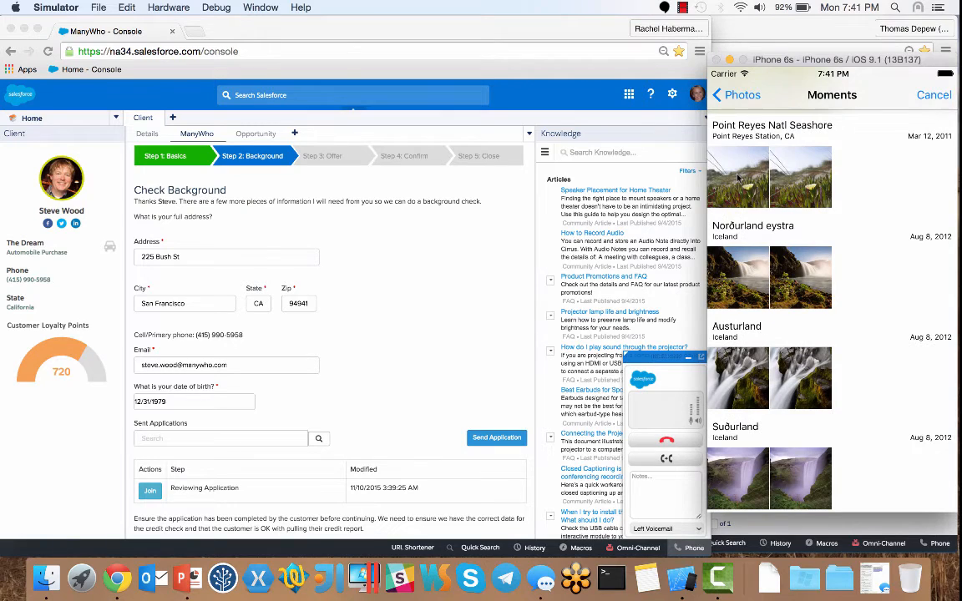
click(738, 176)
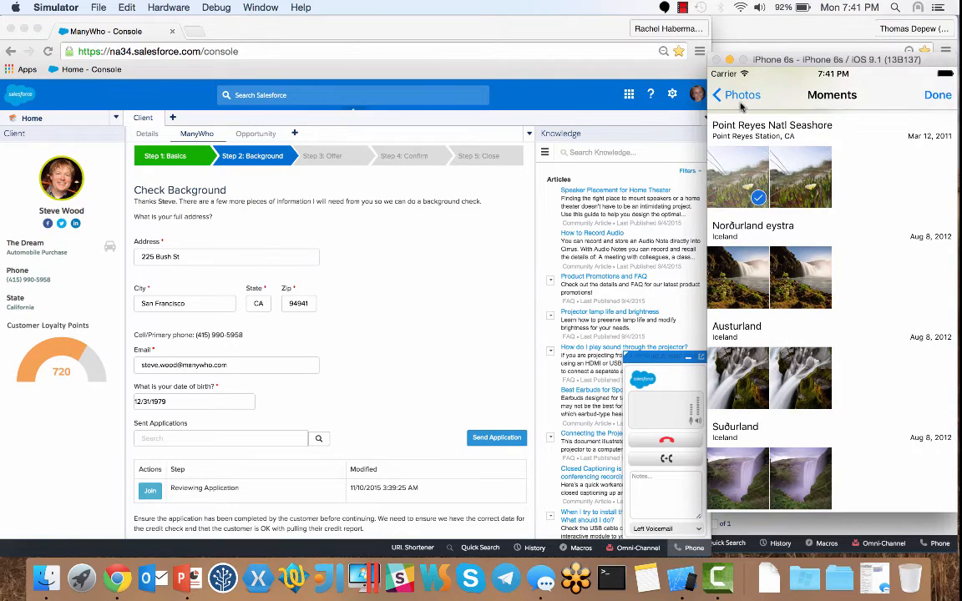
click(936, 95)
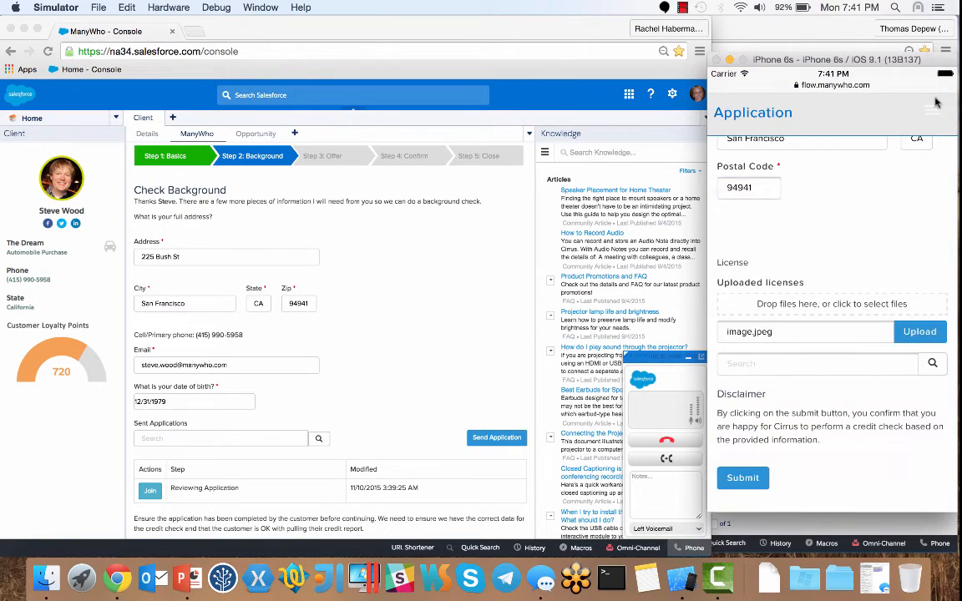
click(919, 332)
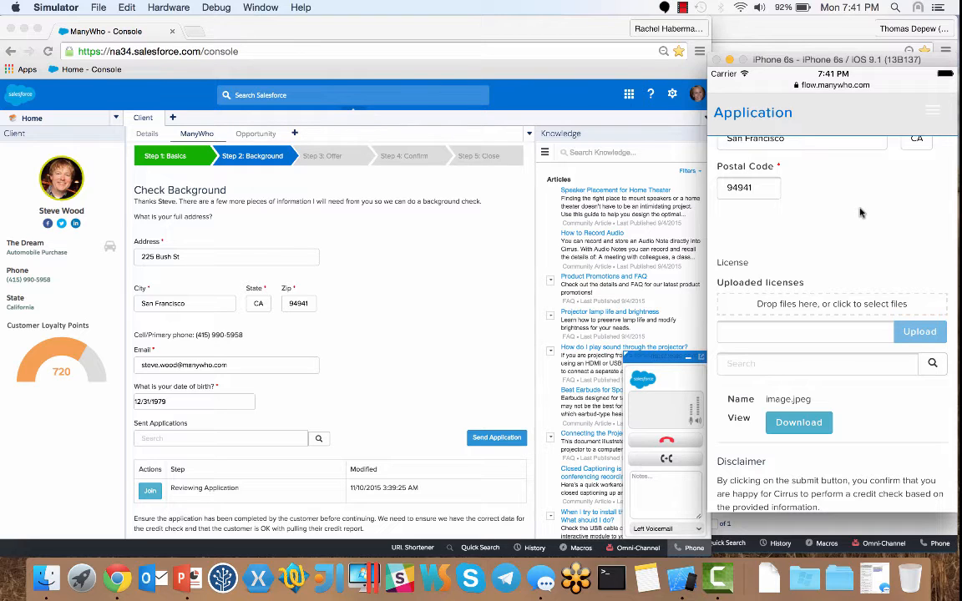
click(456, 327)
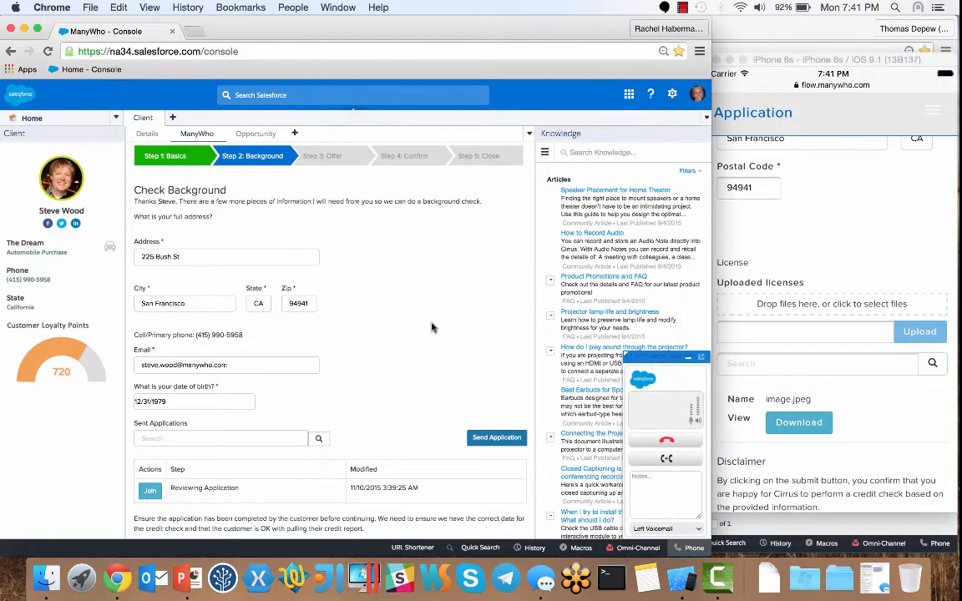
click(152, 498)
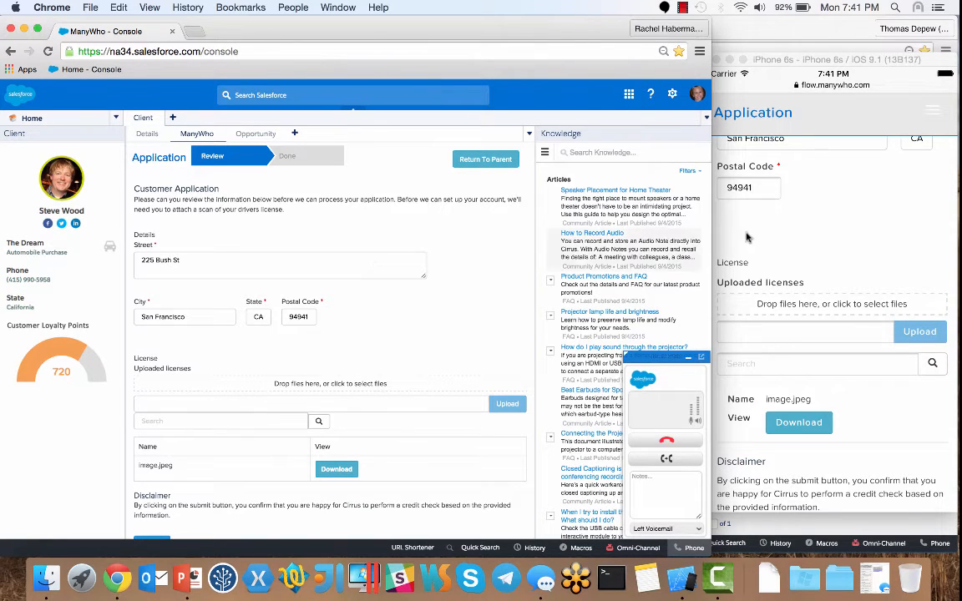
click(788, 236)
scroll(788, 237, up, 5)
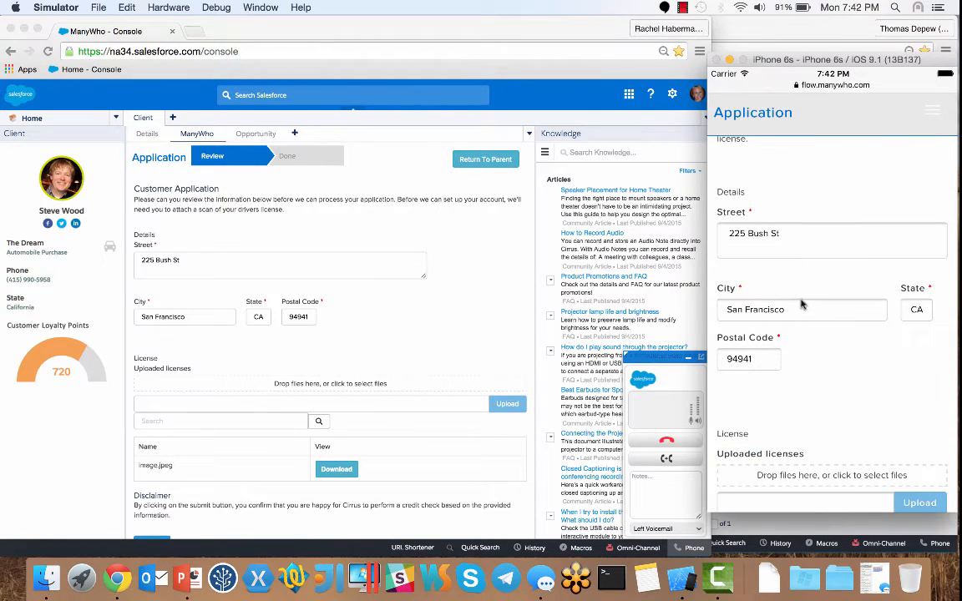
click(792, 234)
key(BackSpace)
key(BackSpace)
key(BackSpace)
key(BackSpace)
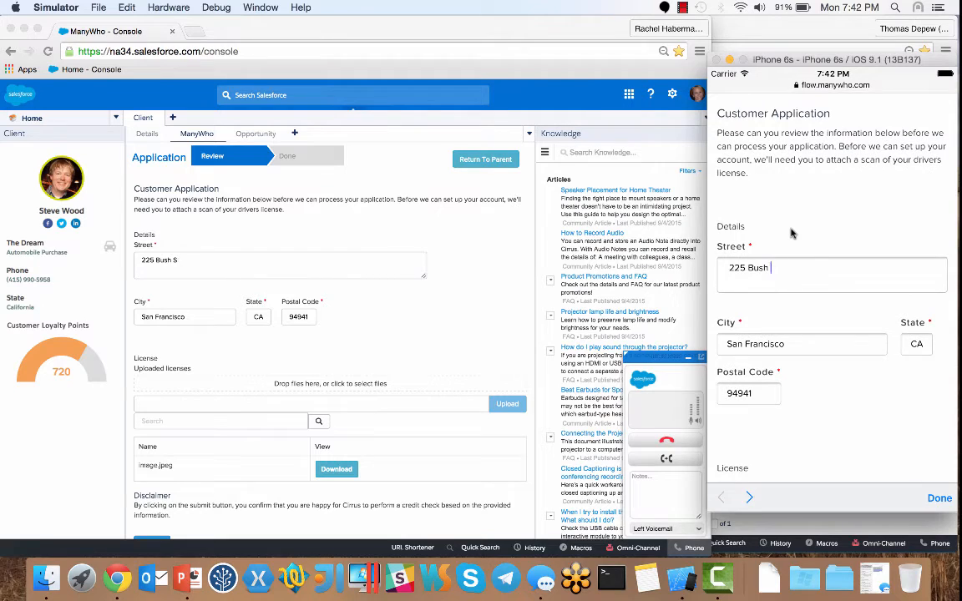
key(BackSpace)
key(BackSpace)
key(BackSpace)
key(BackSpace)
key(BackSpace)
key(BackSpace)
key(BackSpace)
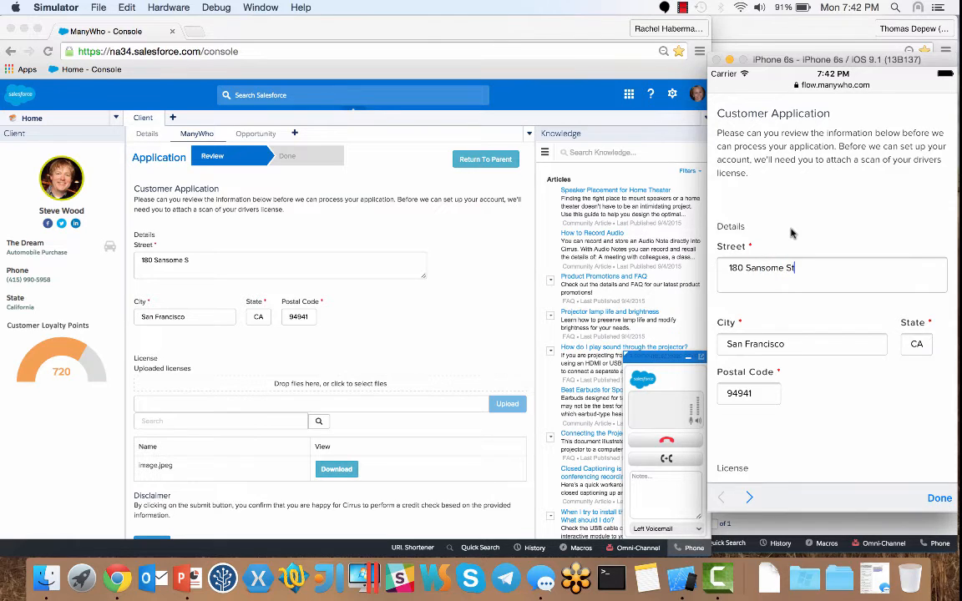
scroll(840, 414, down, 3)
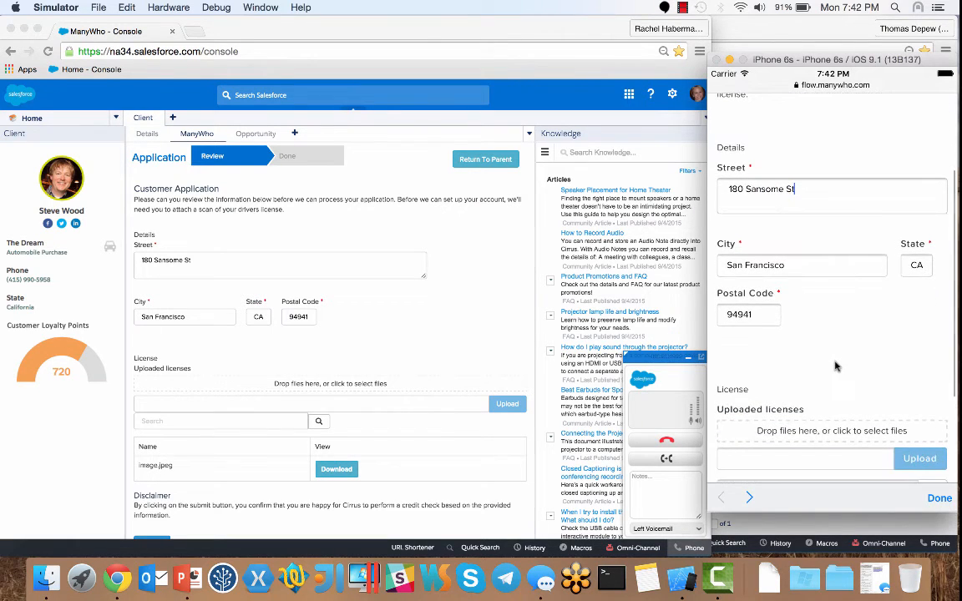
click(422, 337)
scroll(423, 338, down, 1)
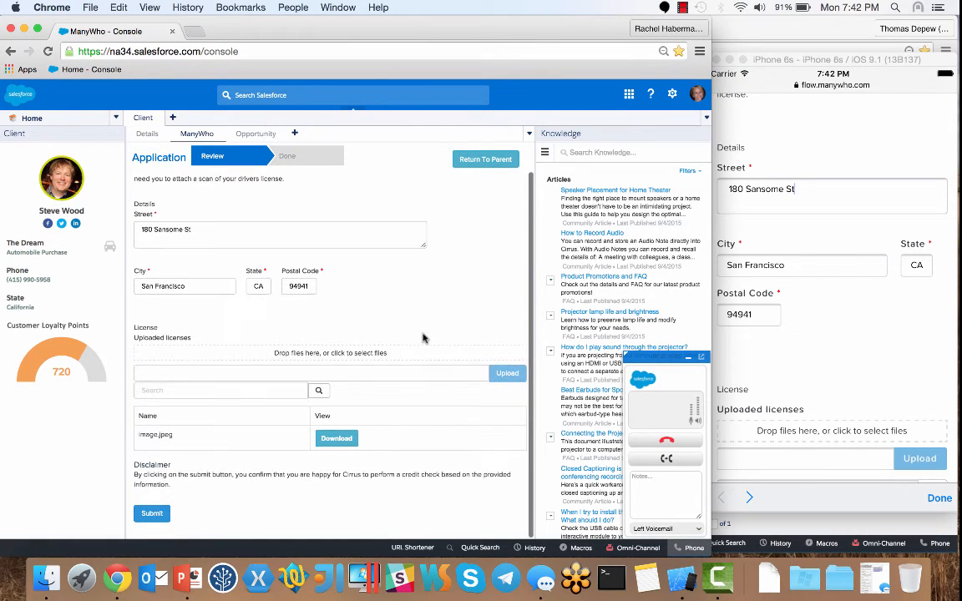
click(336, 438)
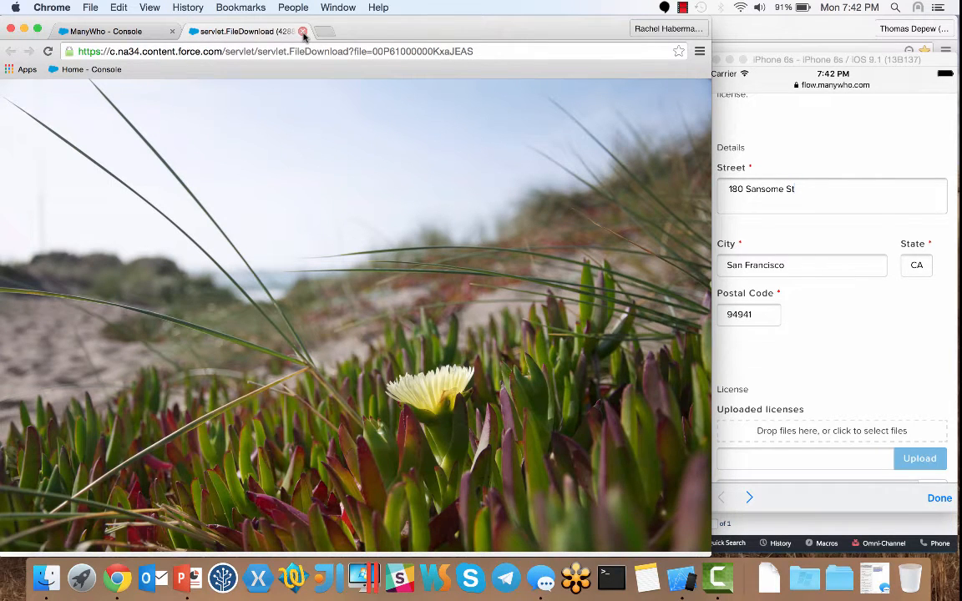
click(303, 31)
click(814, 351)
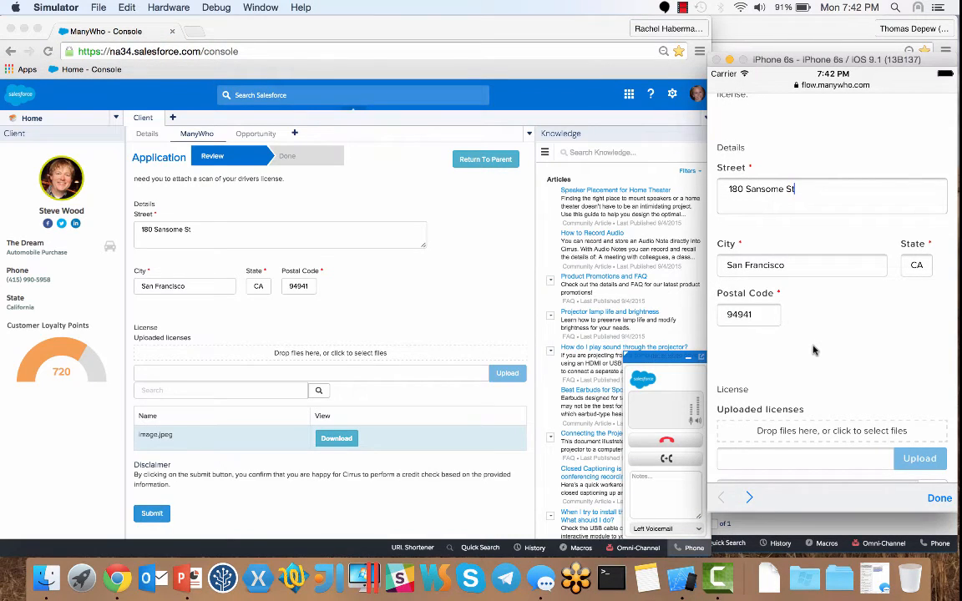
scroll(815, 327, down, 2)
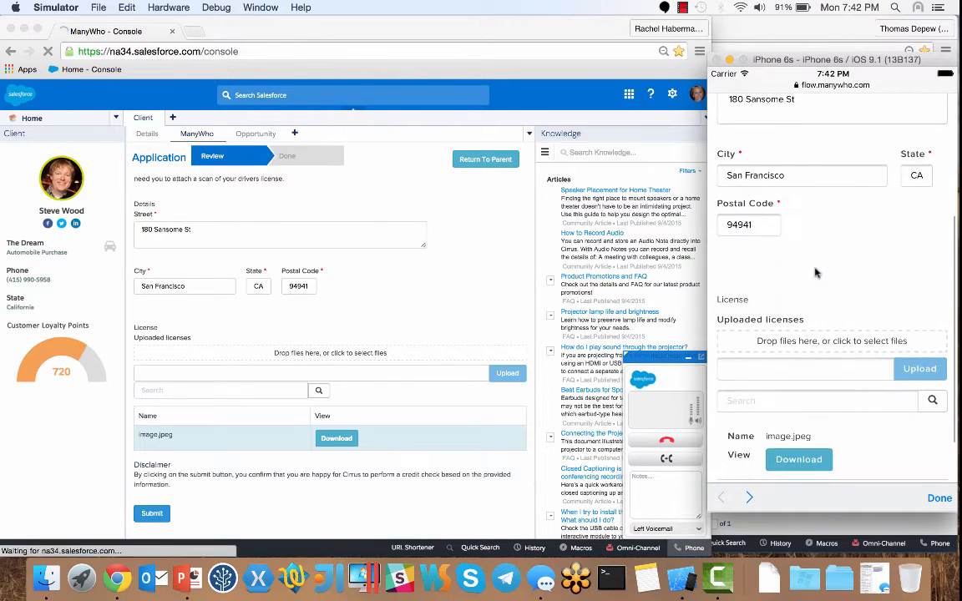
scroll(827, 251, down, 2)
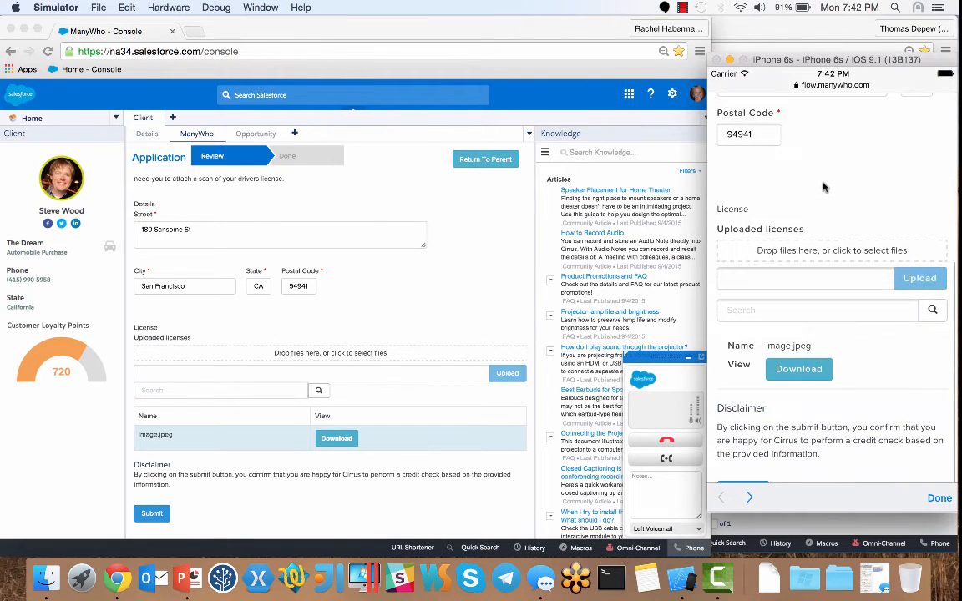
scroll(823, 187, down, 1)
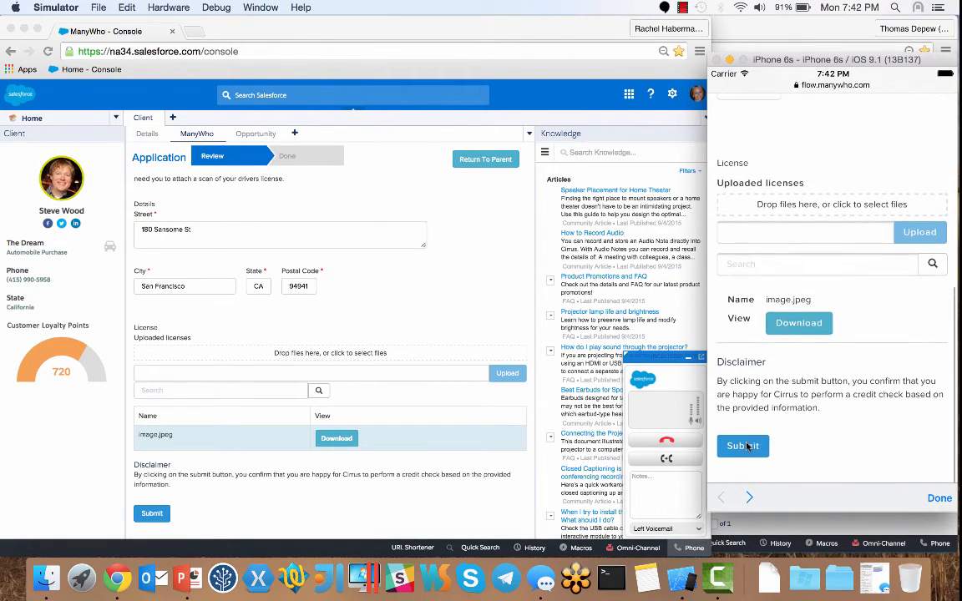
- Submit the customer's application on the phone, then close the ManyWho tab in Safari
click(743, 448)
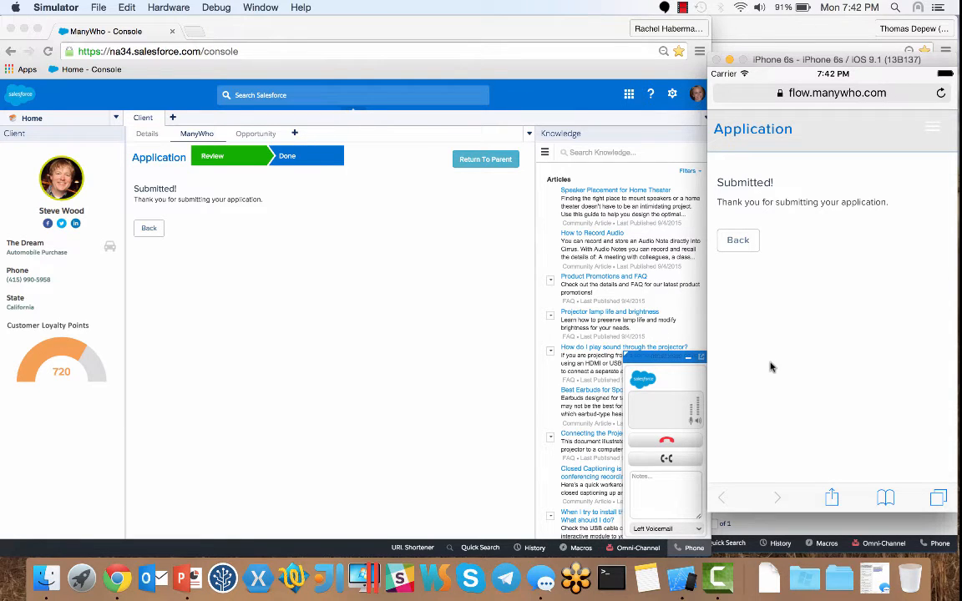
click(938, 496)
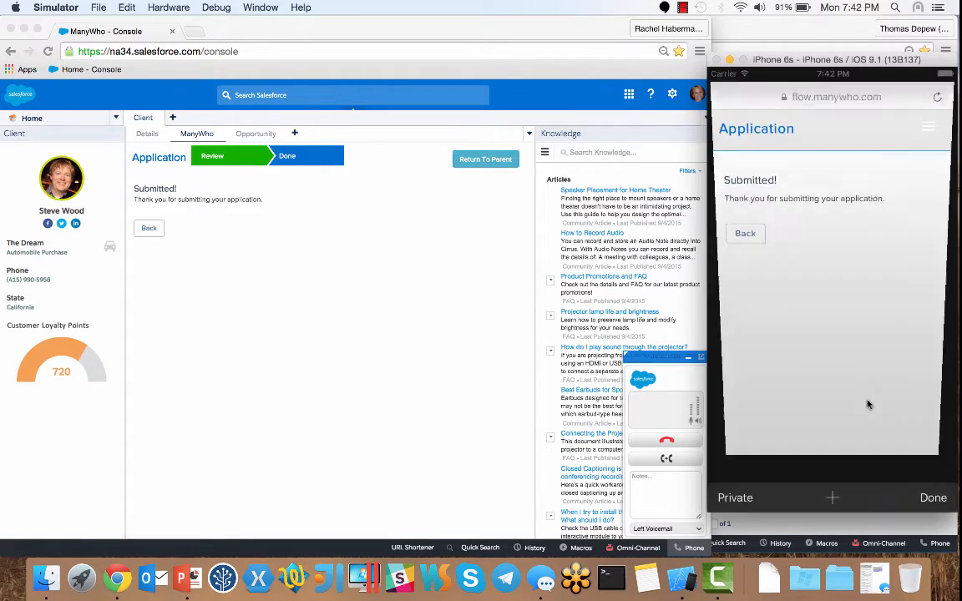
click(722, 100)
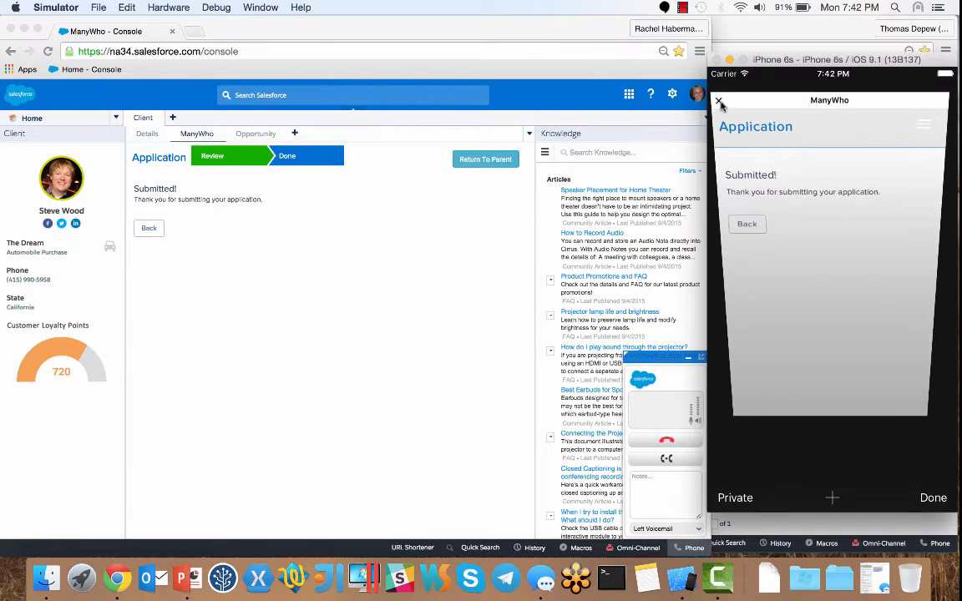
click(464, 260)
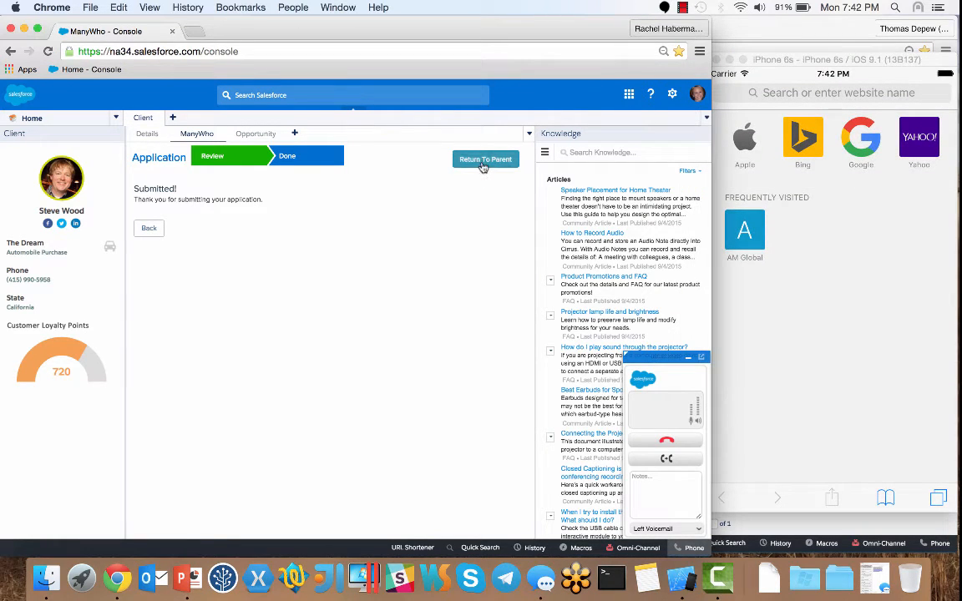
- Return to the parent loan flow and run the credit check from the Check Background form
click(483, 167)
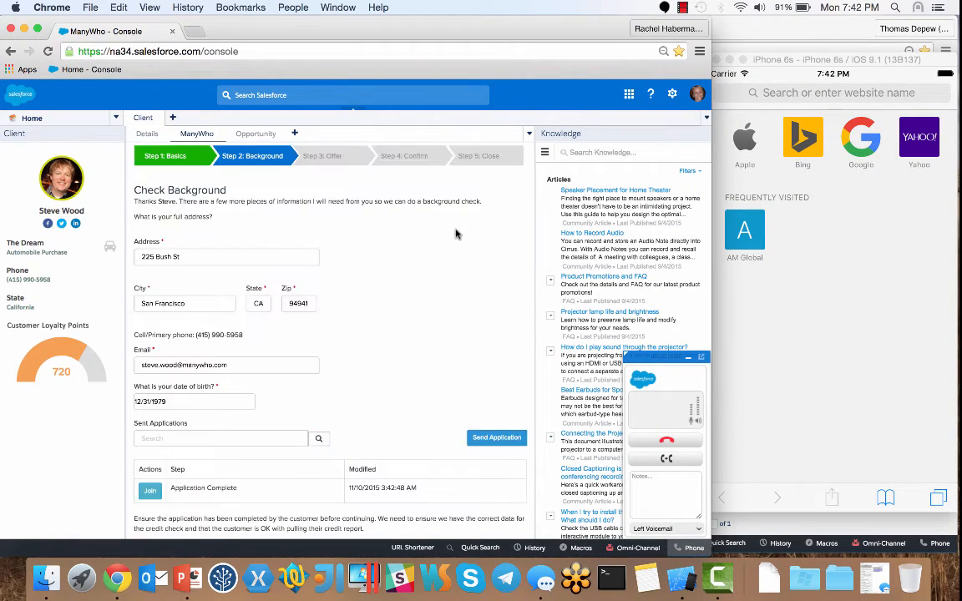
scroll(372, 325, down, 3)
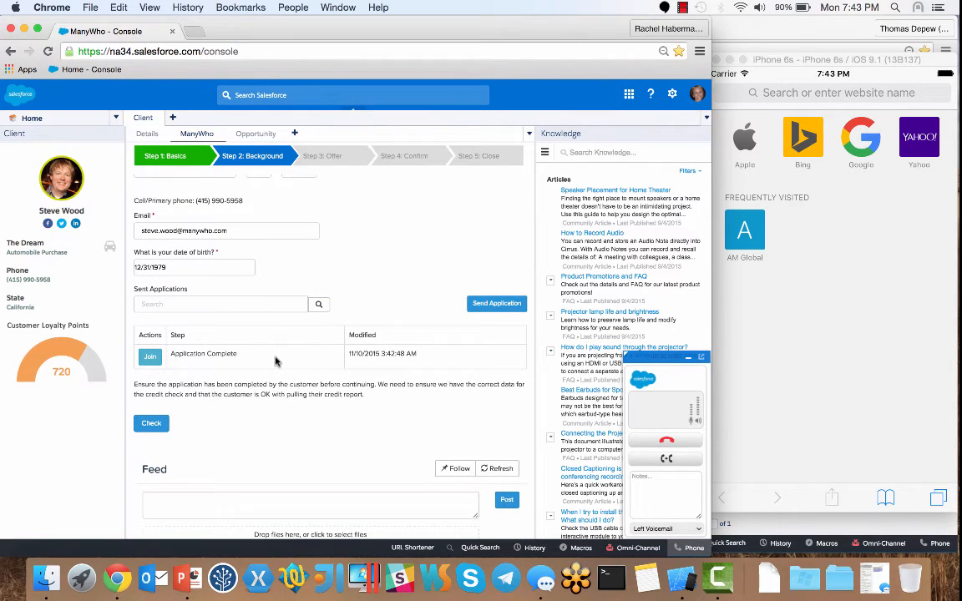
click(155, 426)
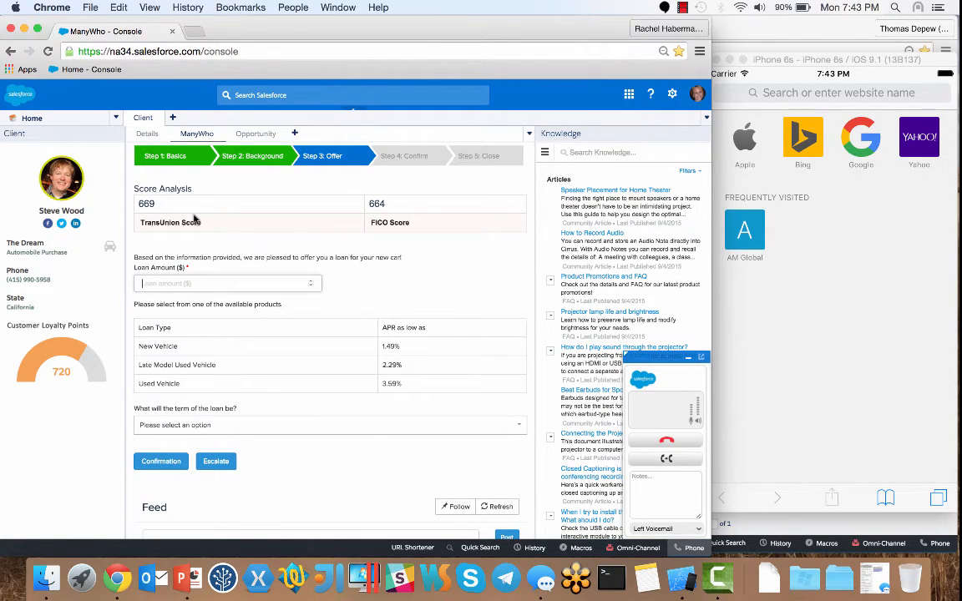
- Enter a 12000 loan amount for a Late Model Used Vehicle with a 24-month term
text(12000)
click(213, 364)
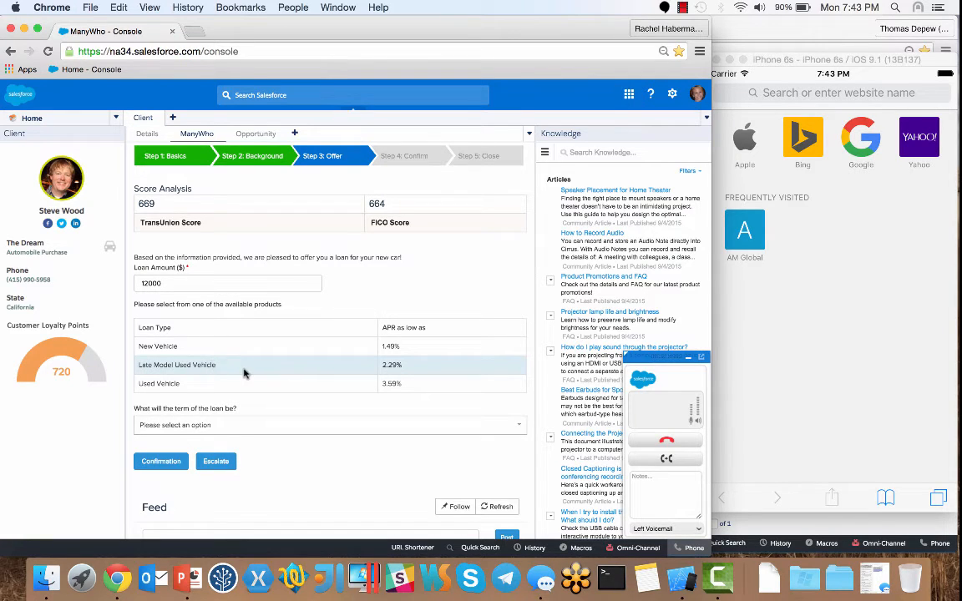
click(232, 426)
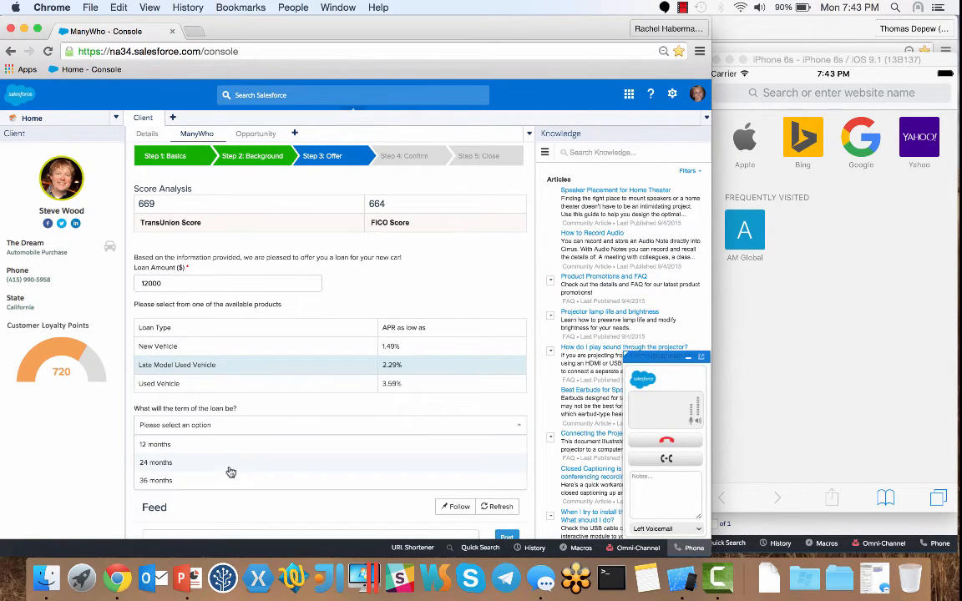
click(231, 468)
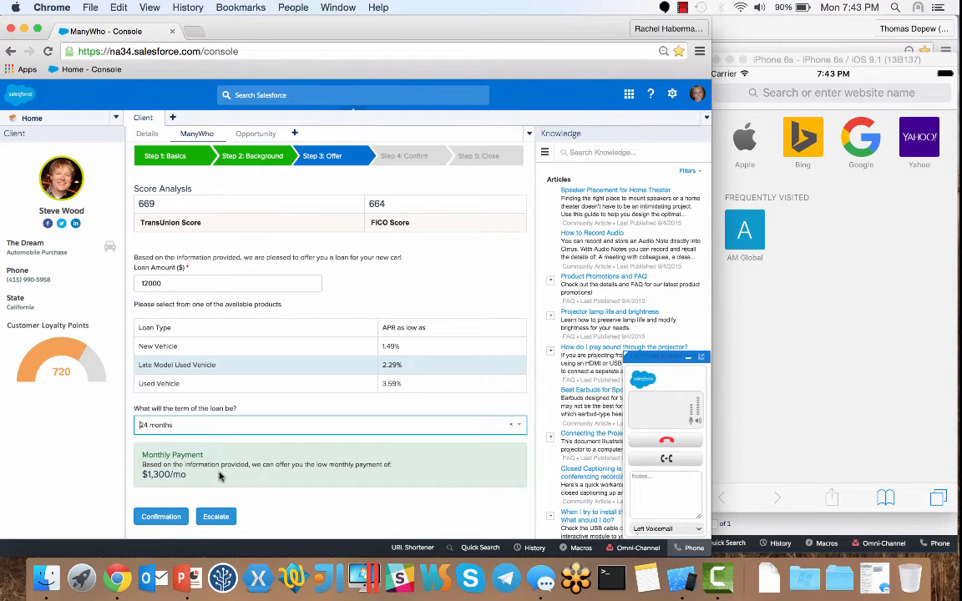
scroll(221, 476, down, 1)
scroll(219, 476, down, 3)
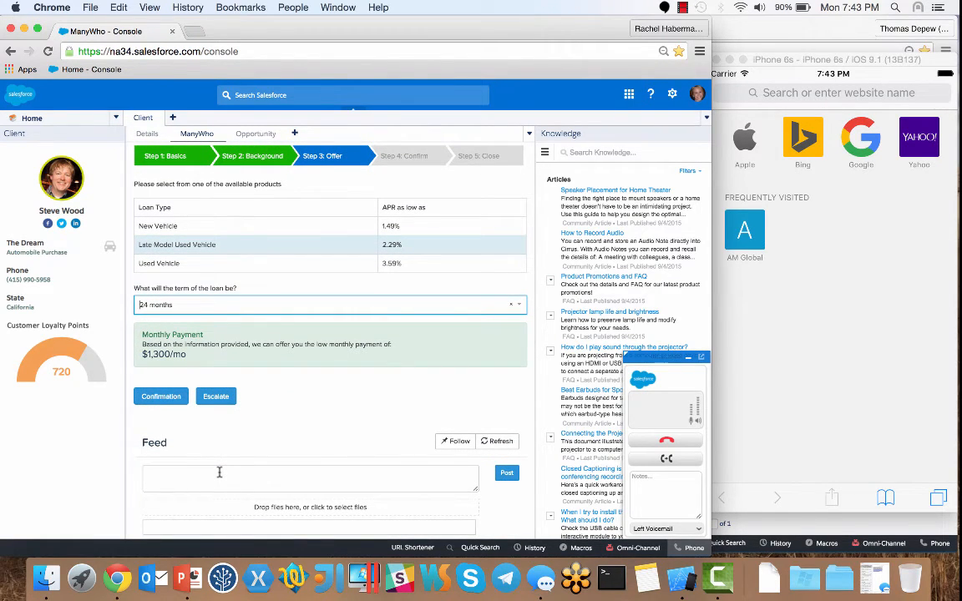
- Escalate the loan offer for discount approval and post a feed message asking for quick approval
click(224, 398)
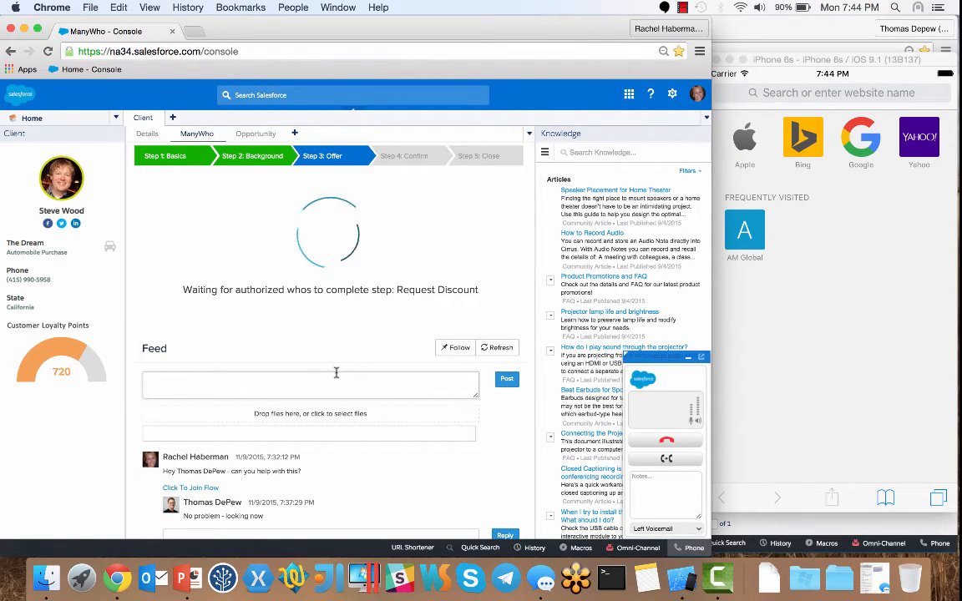
text(Hey - can we get this approved as soon as possible?)
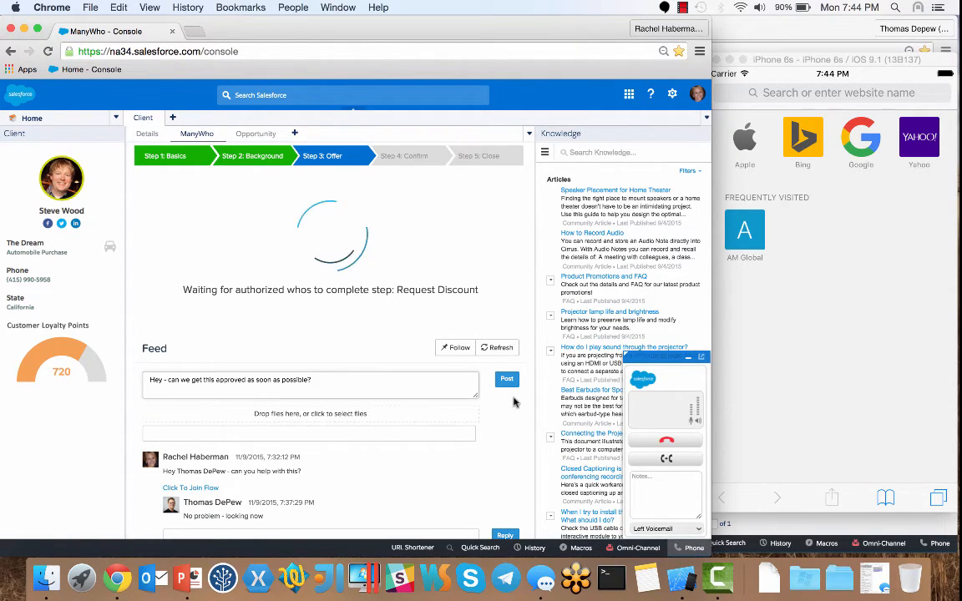
click(507, 380)
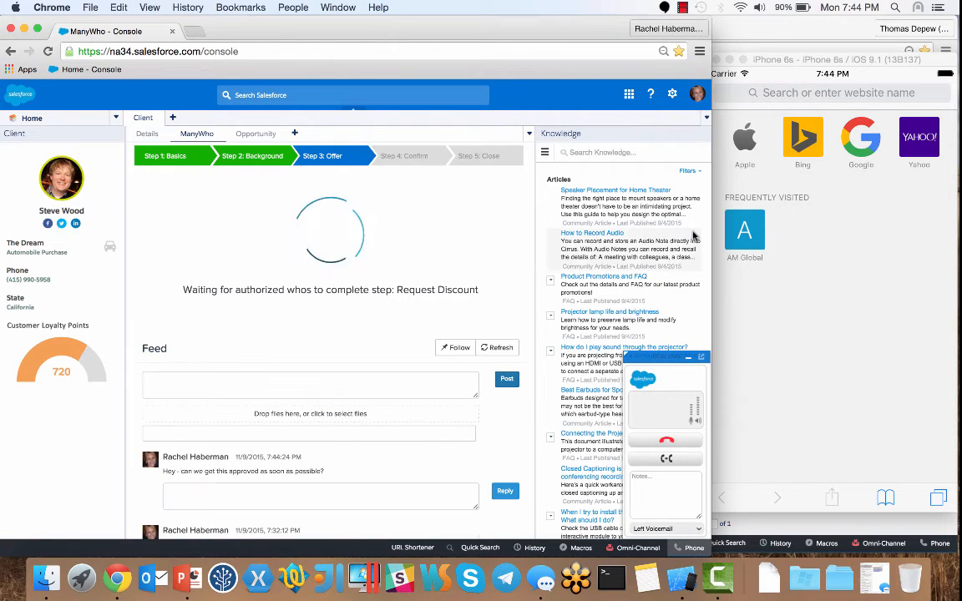
click(735, 30)
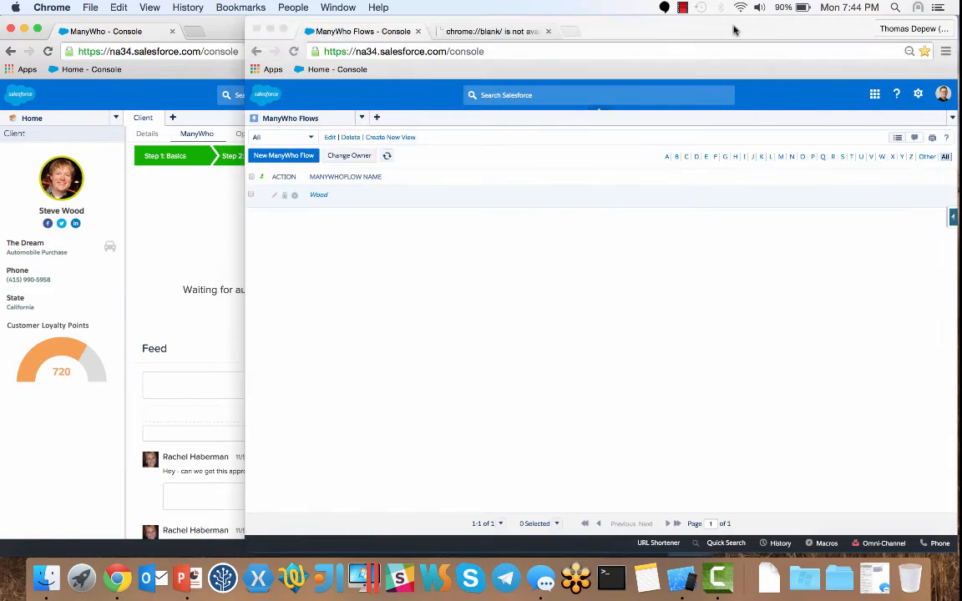
- Filter flows to Service Manager, open the pending loan flow, and approve a 10% discount
click(311, 137)
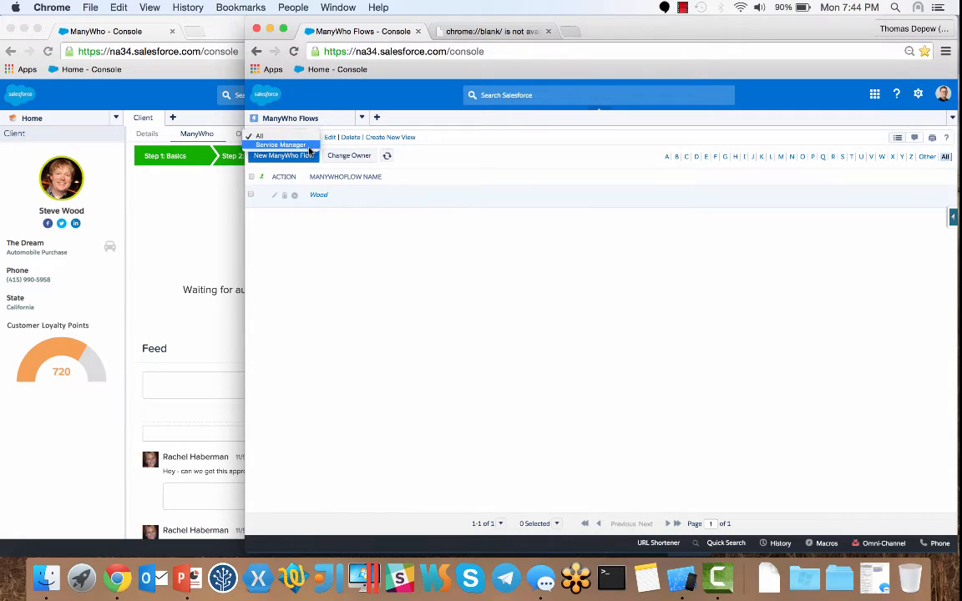
click(308, 146)
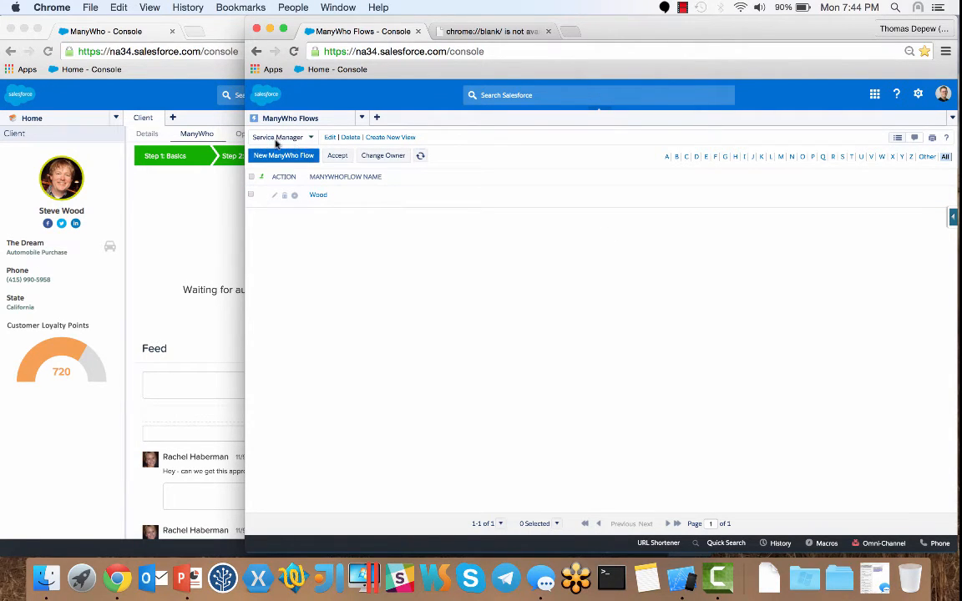
click(319, 195)
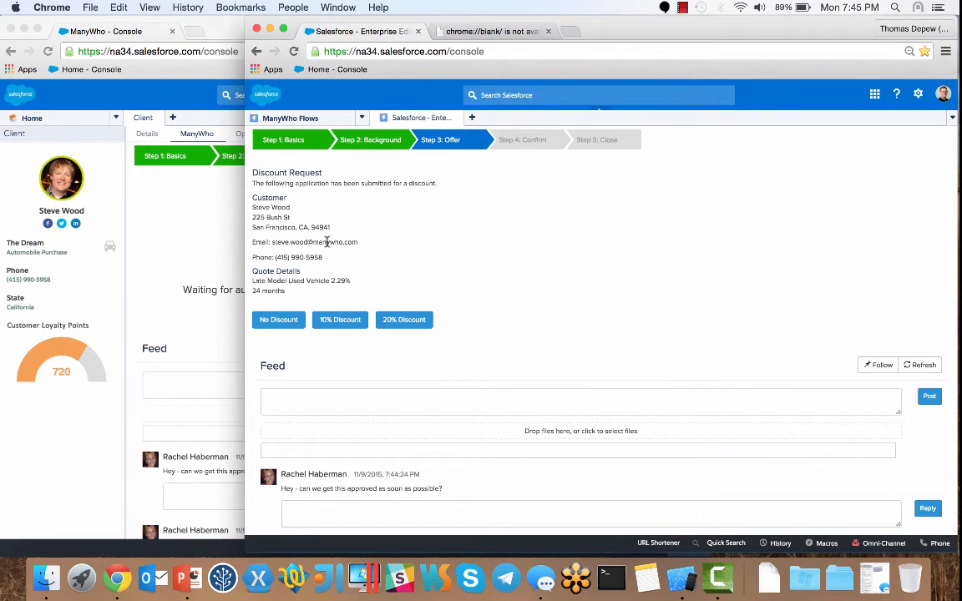
click(328, 324)
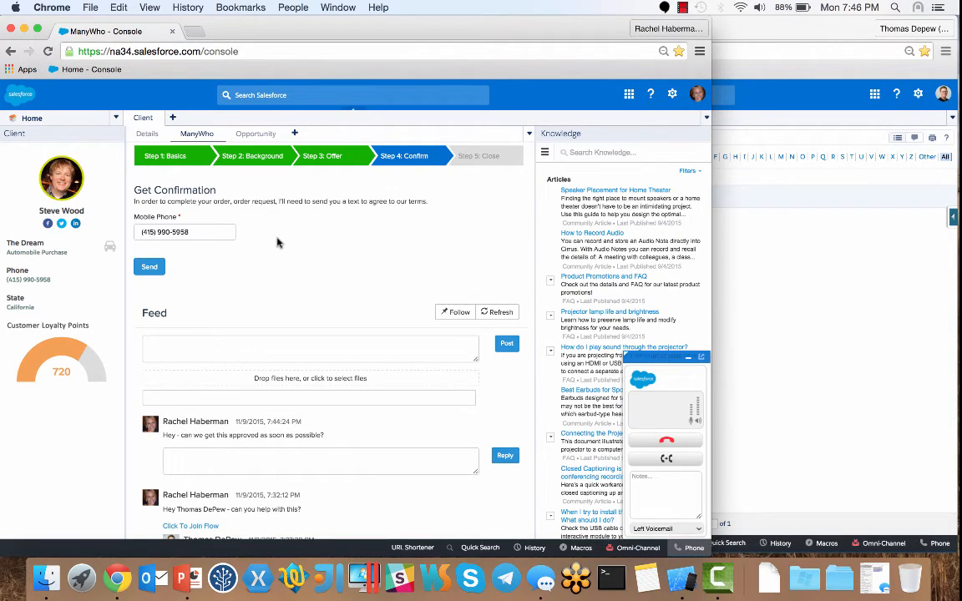
- Send the terms-agreement text to the customer's mobile phone from Get Confirmation
click(144, 268)
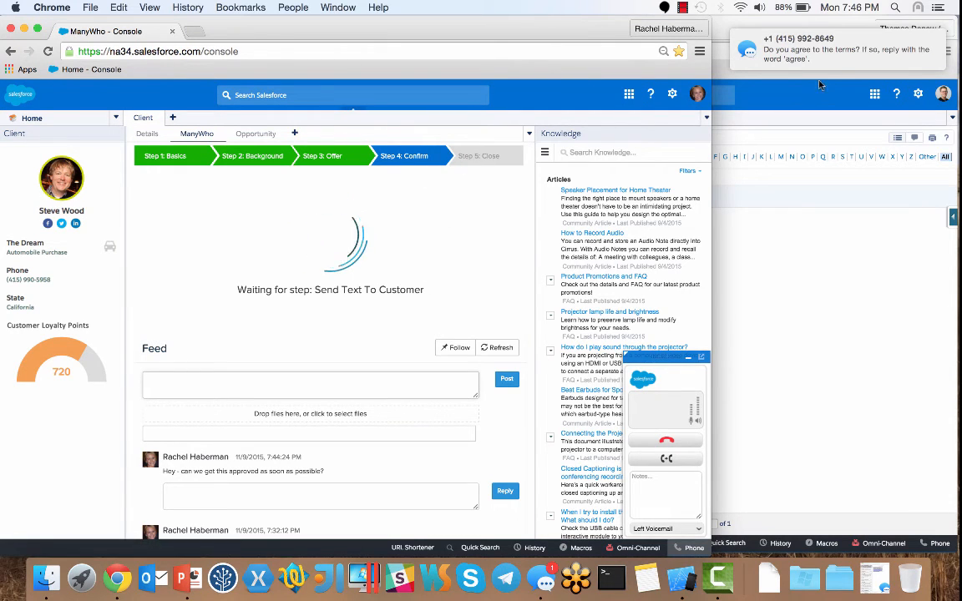
mouse_move(835, 55)
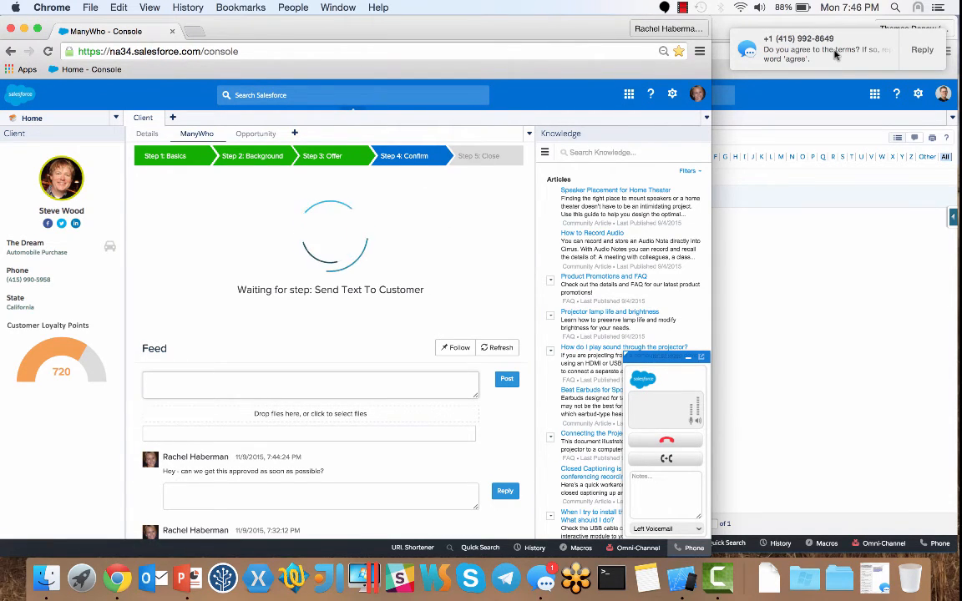
- Reply 'agree' to the terms text in Messages
click(545, 577)
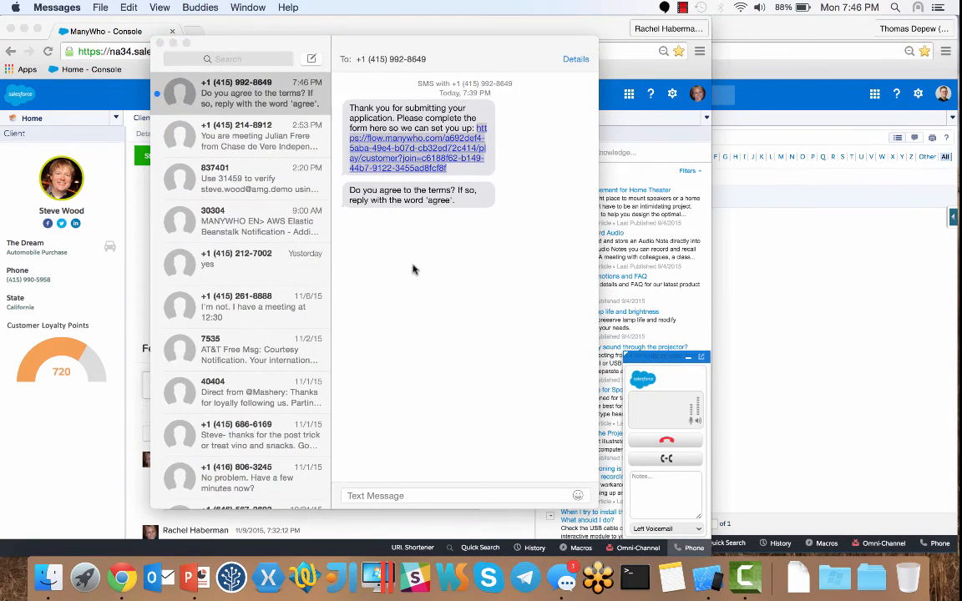
click(410, 497)
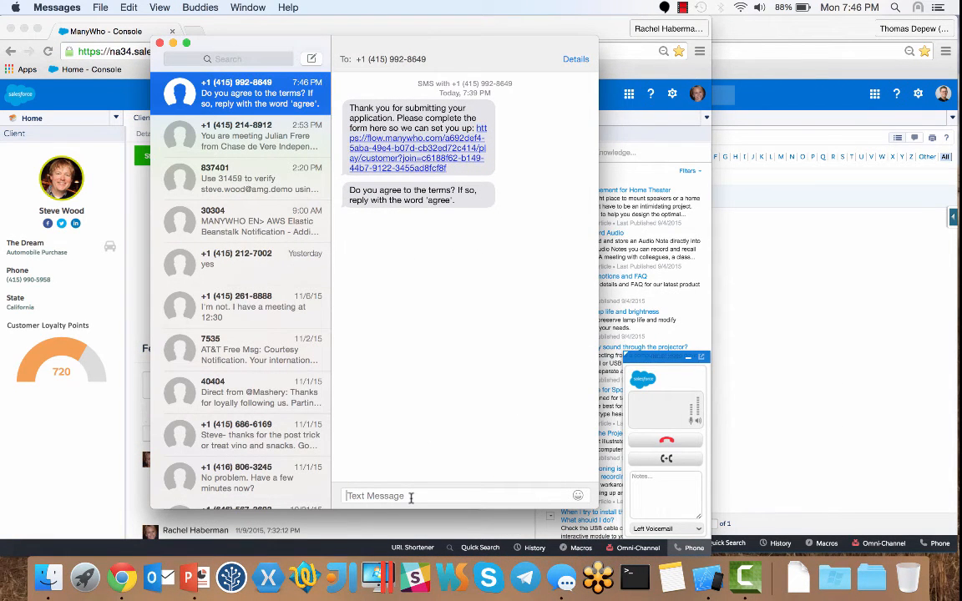
text(agree)
key(Return)
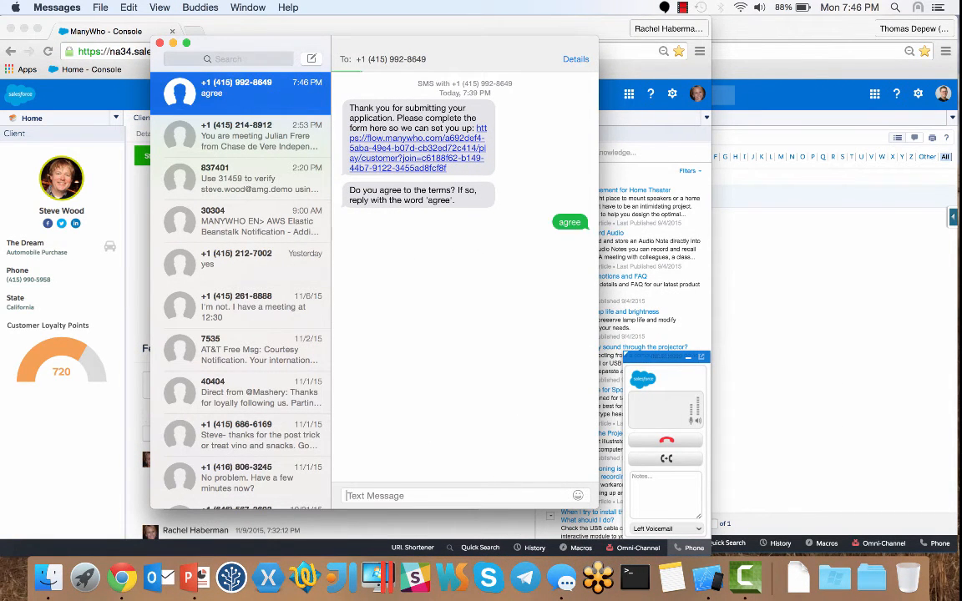
click(274, 33)
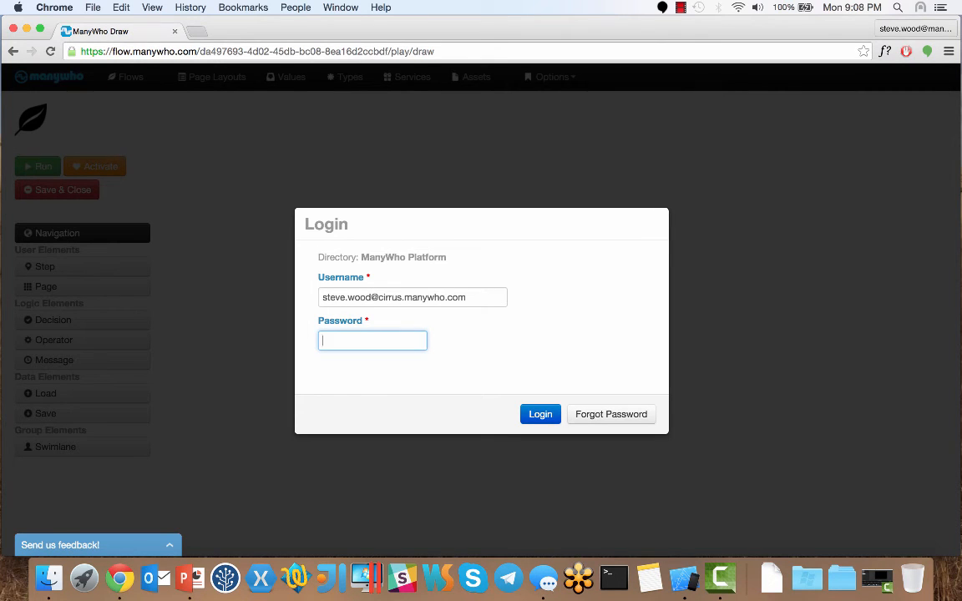
- Log in with the account password and open the Customer On-boarding flow from the Flows list
text(••••••••••••)
key(Return)
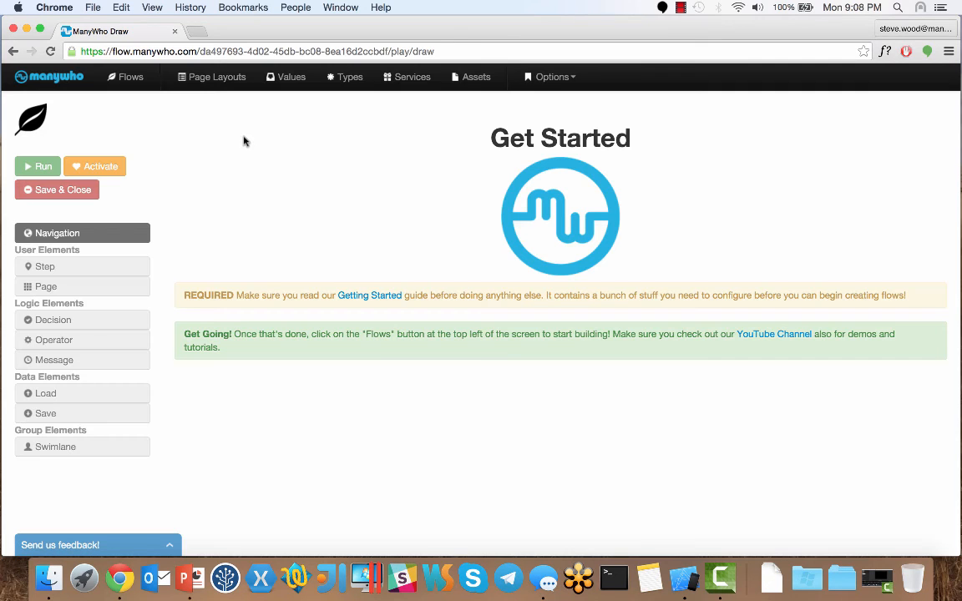
click(129, 82)
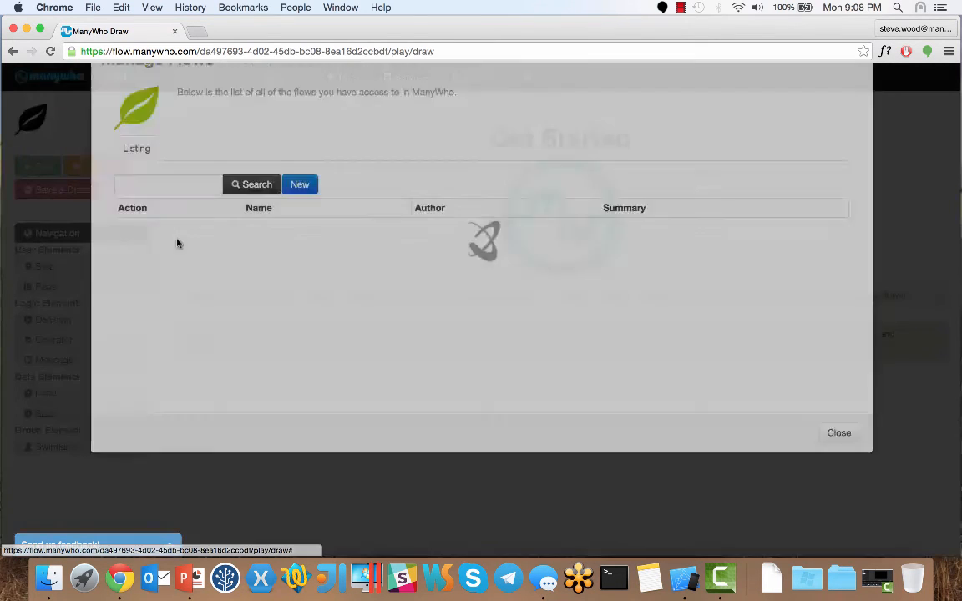
click(136, 334)
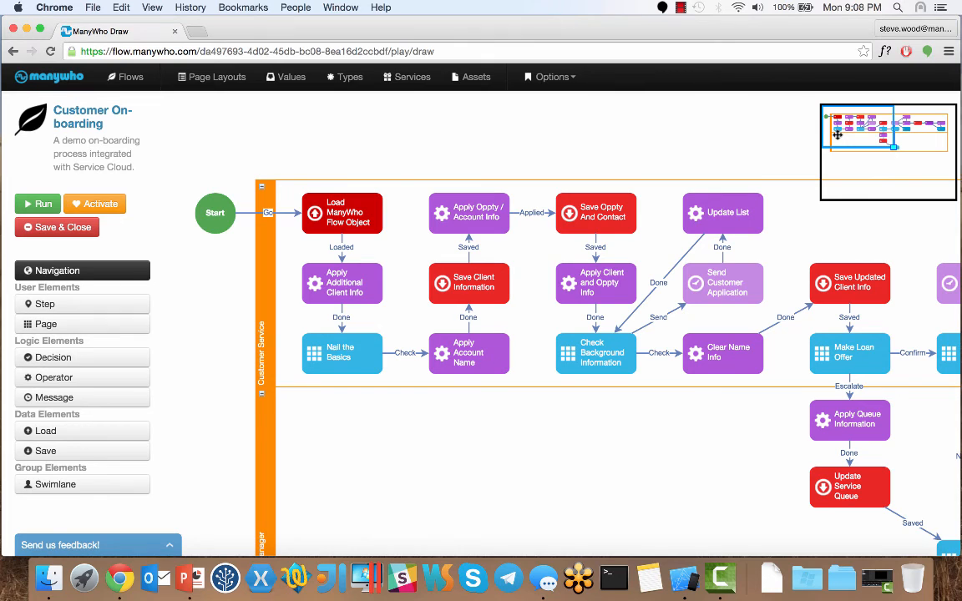
drag(838, 134, 838, 139)
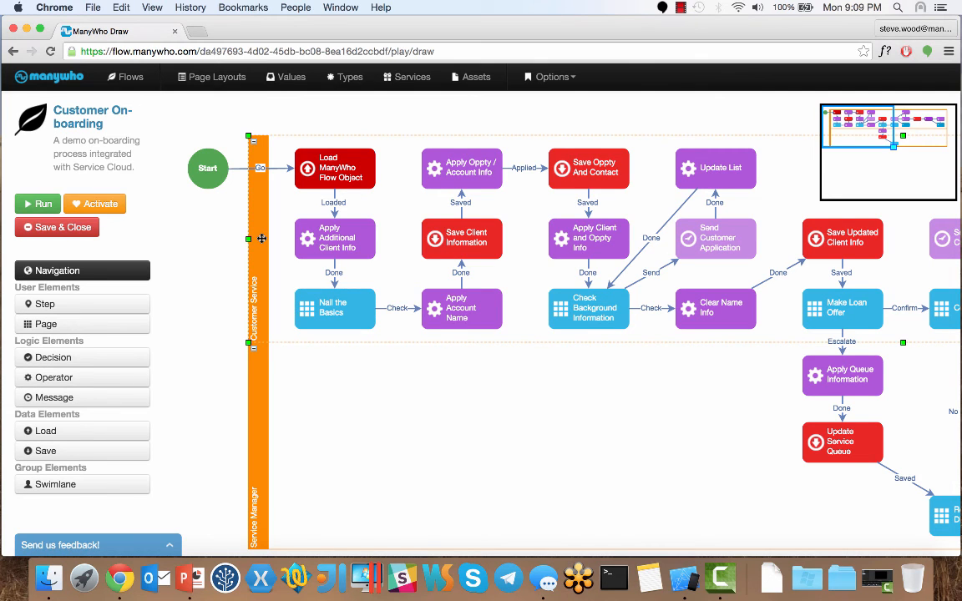
drag(836, 118, 856, 121)
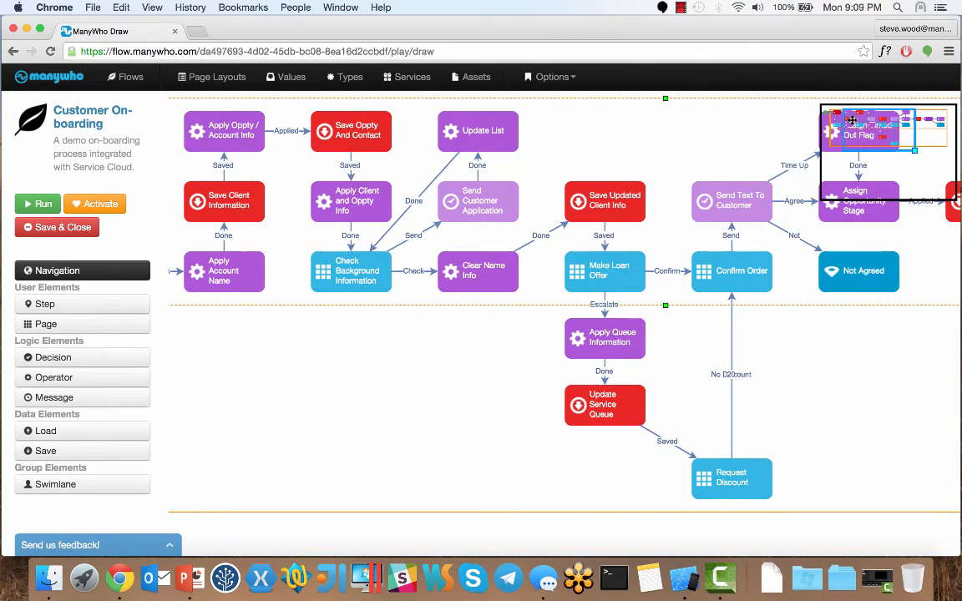
click(623, 290)
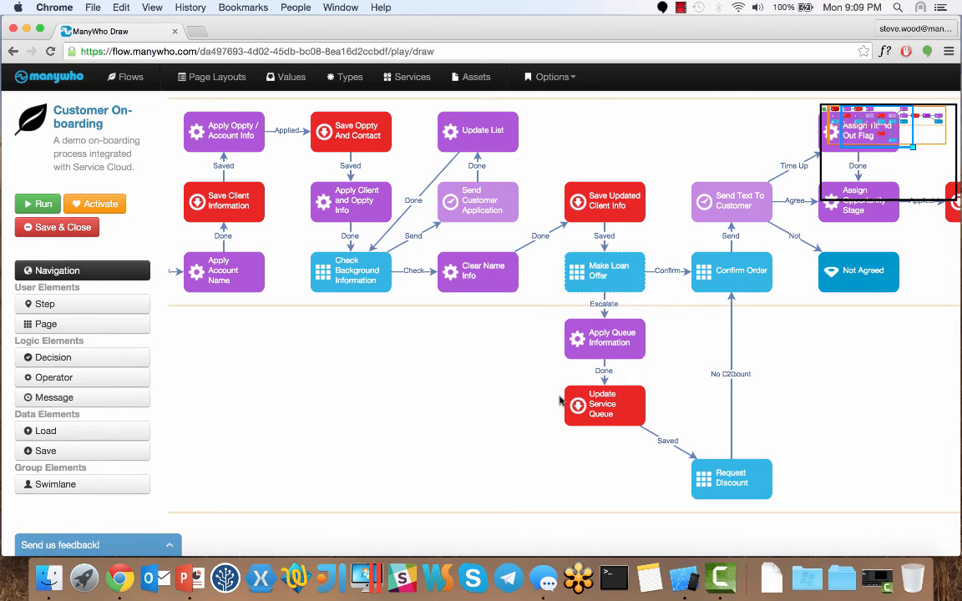
click(537, 440)
click(731, 476)
drag(857, 118, 892, 117)
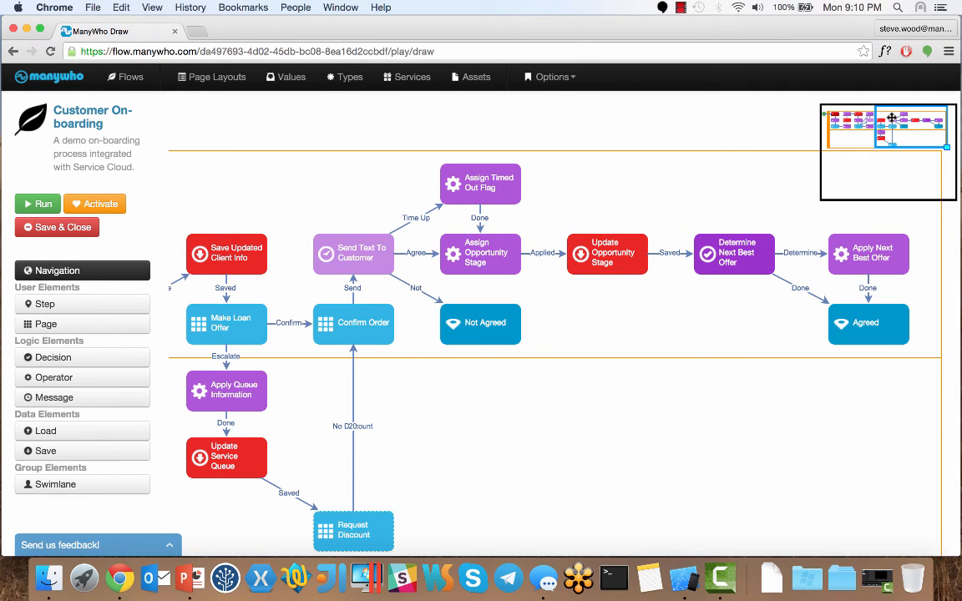
drag(892, 118, 896, 118)
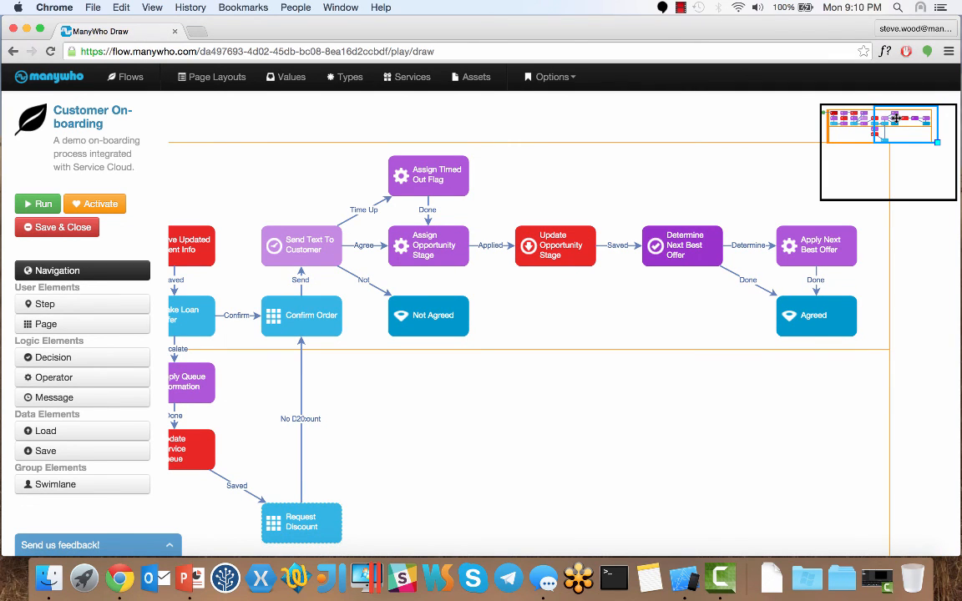
drag(895, 118, 839, 123)
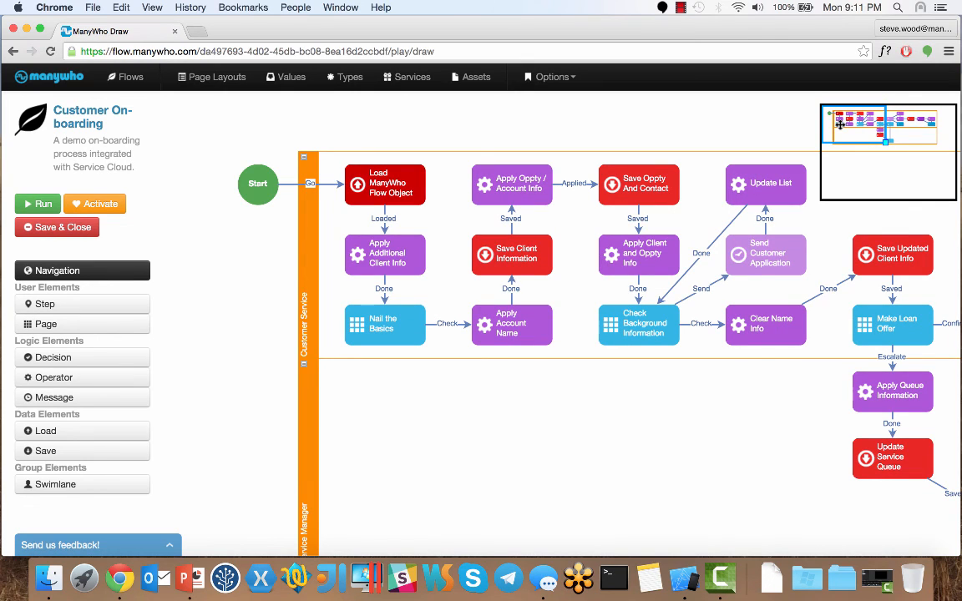